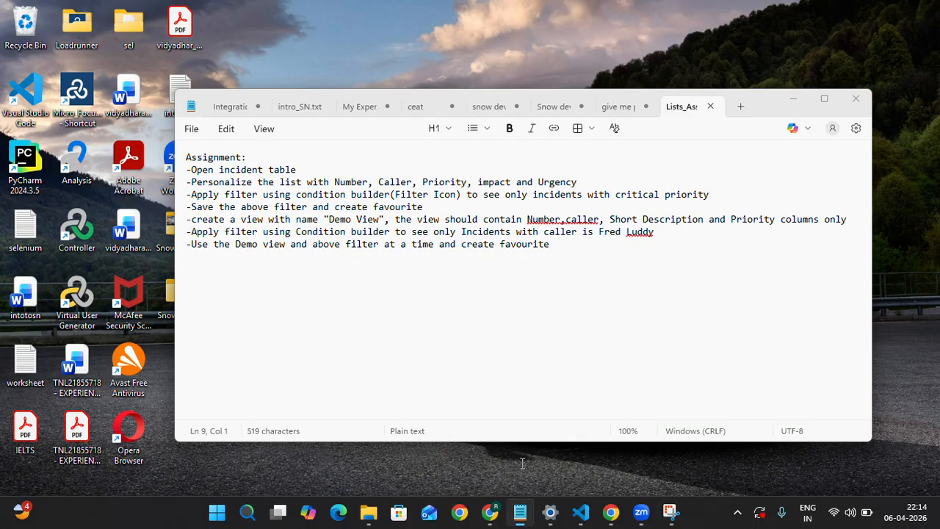
- Switch to ServiceNow in Chrome, close the existing Incidents tab, and open the incident table with incident.LIST
{"action": "left_click", "coordinate": [523, 463]}
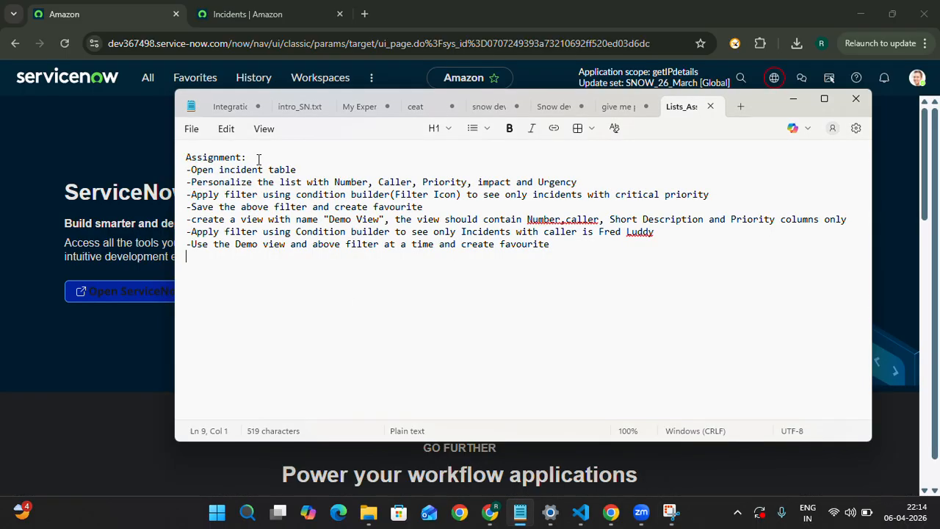
{"action": "left_click_drag", "start_coordinate": [310, 174], "coordinate": [188, 167]}
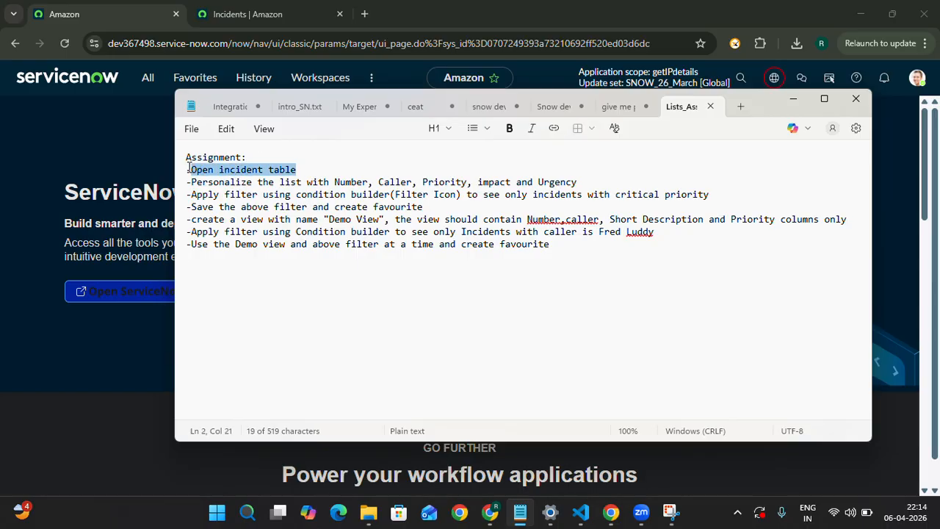
{"action": "left_click", "coordinate": [147, 86]}
{"action": "left_click", "coordinate": [147, 86]}
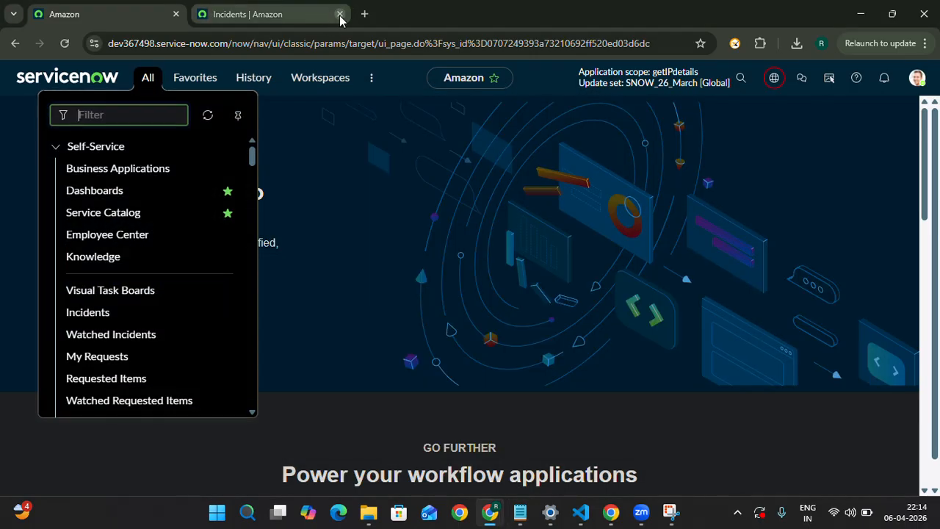
{"action": "left_click", "coordinate": [340, 15]}
{"action": "type", "text": "in"}
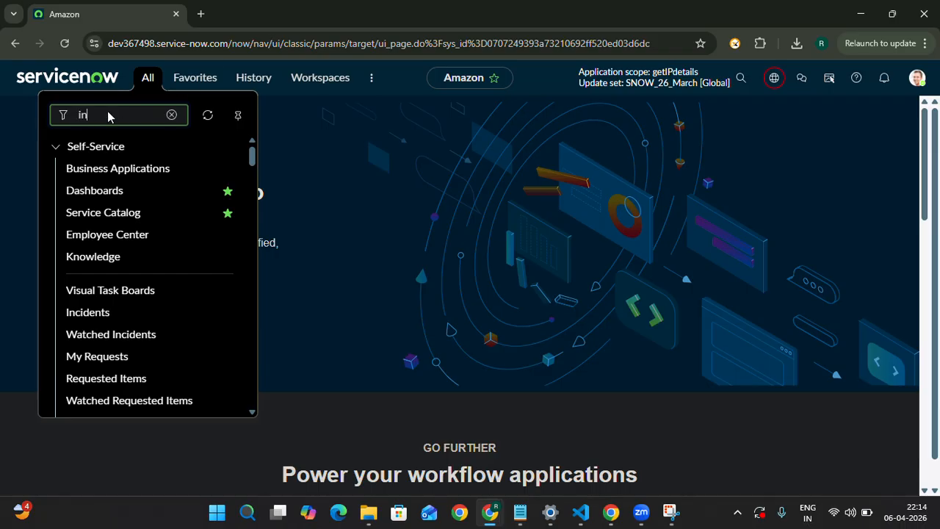
{"action": "type", "text": "cident.LIST"}
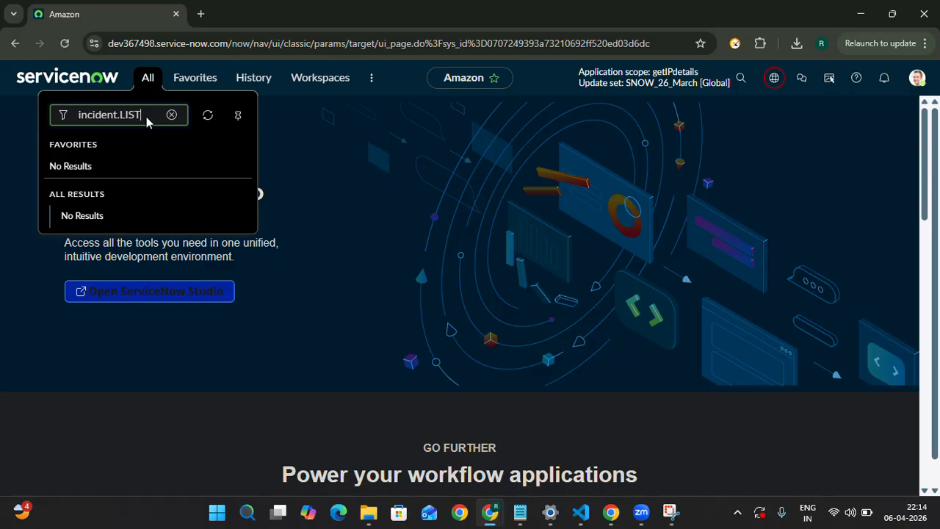
{"action": "key", "text": "Return"}
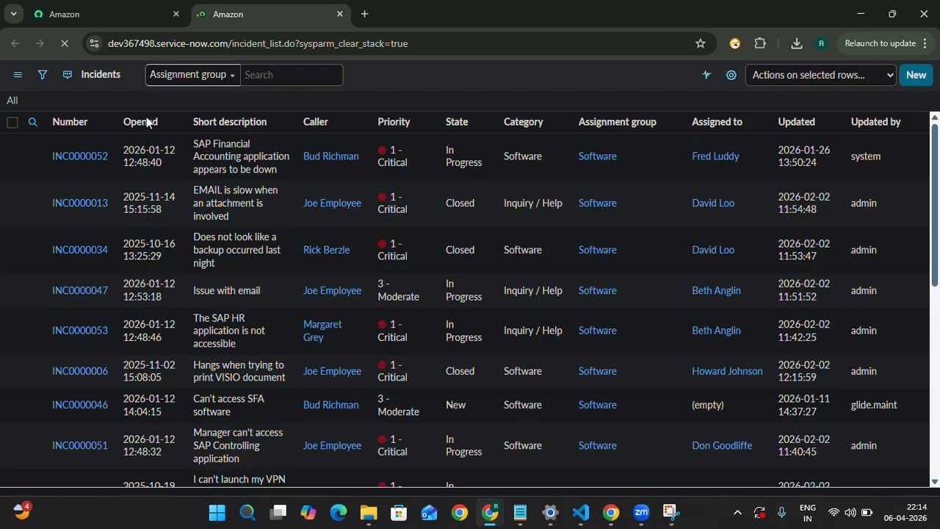
- Check the personalization requirement in the Notepad assignment, and remove every selected column in the incident list's personalization settings
{"action": "key", "text": "alt+Tab"}
{"action": "key", "text": "alt+Tab"}
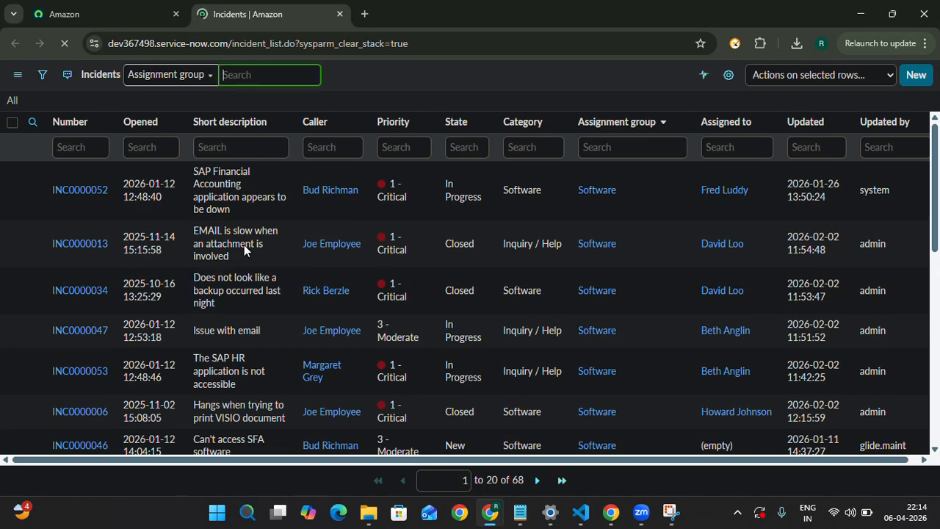
{"action": "key", "text": "alt+Tab"}
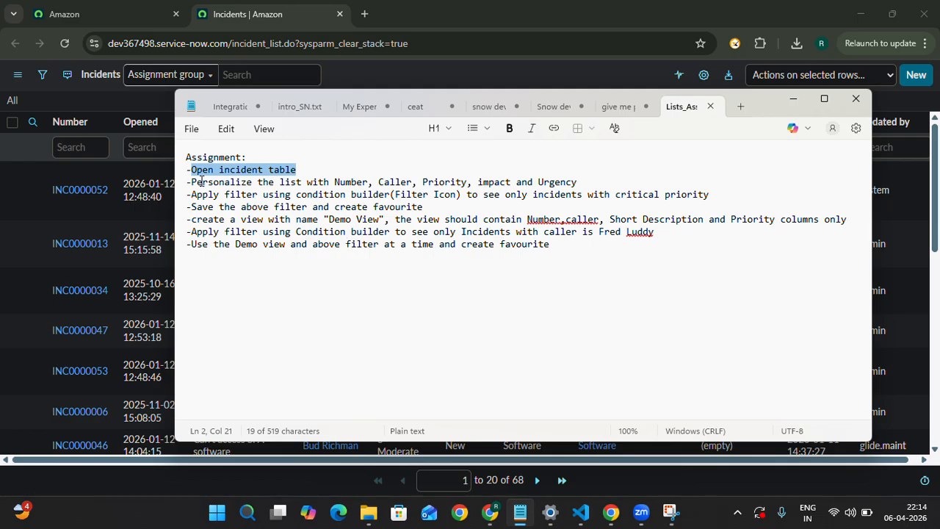
{"action": "left_click_drag", "start_coordinate": [190, 182], "coordinate": [585, 185]}
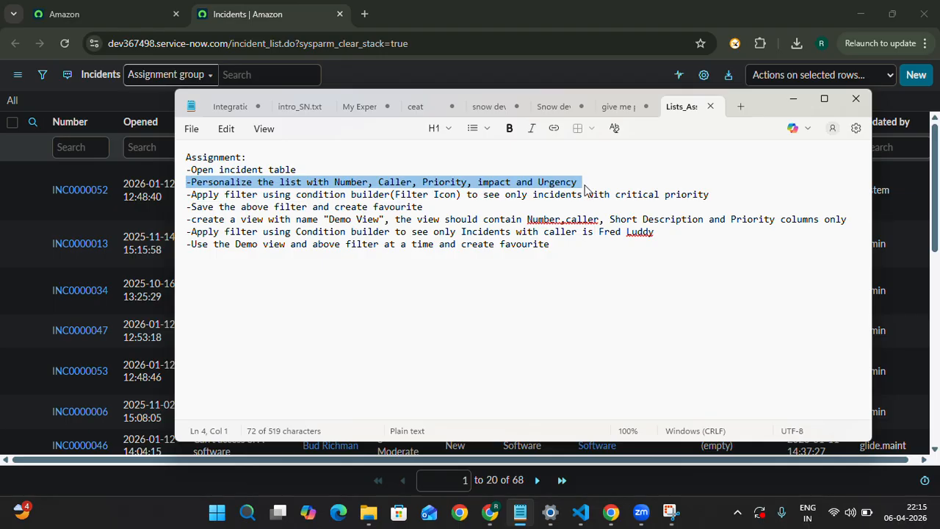
{"action": "key", "text": "alt+Tab"}
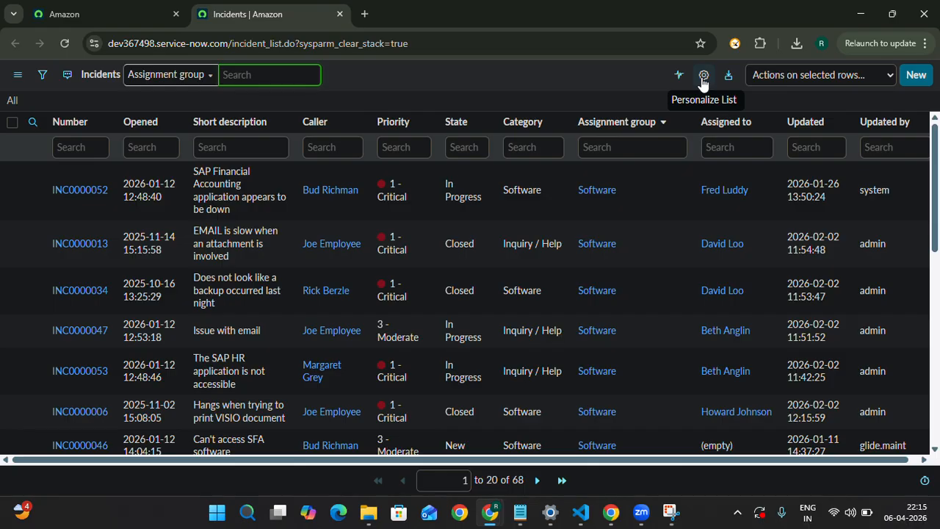
{"action": "left_click", "coordinate": [703, 77]}
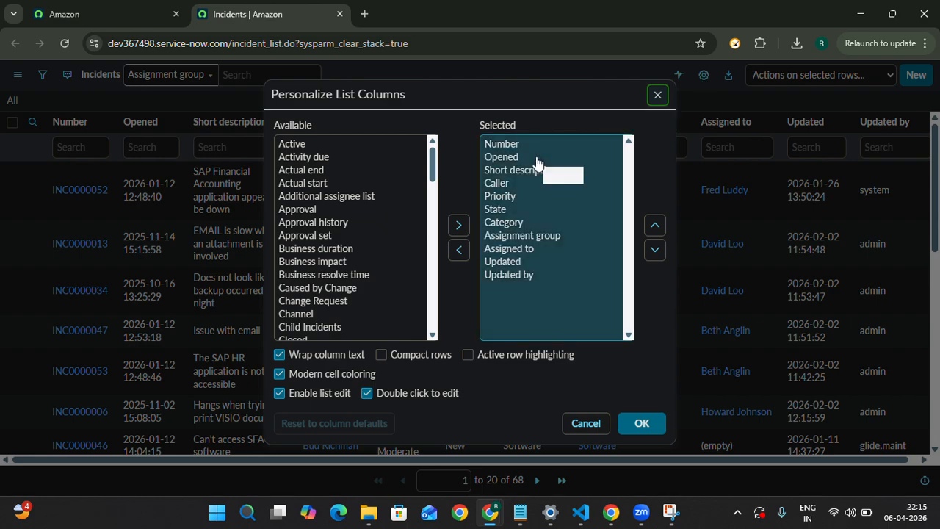
{"action": "left_click", "coordinate": [515, 146]}
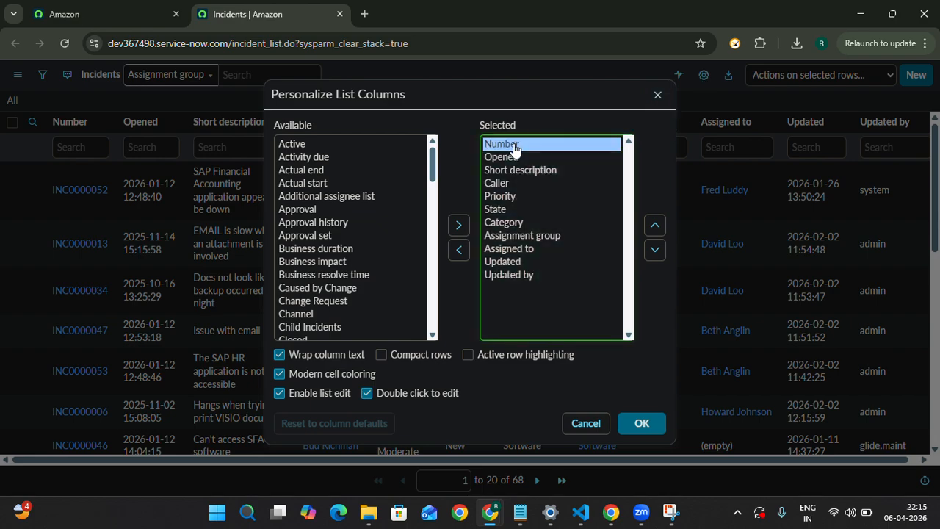
{"action": "key", "text": "ctrl+a"}
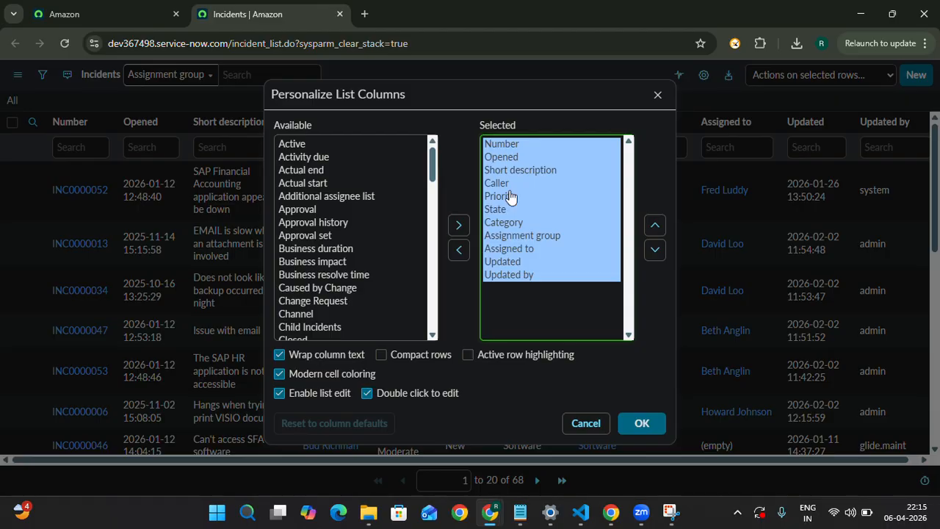
{"action": "left_click", "coordinate": [458, 249]}
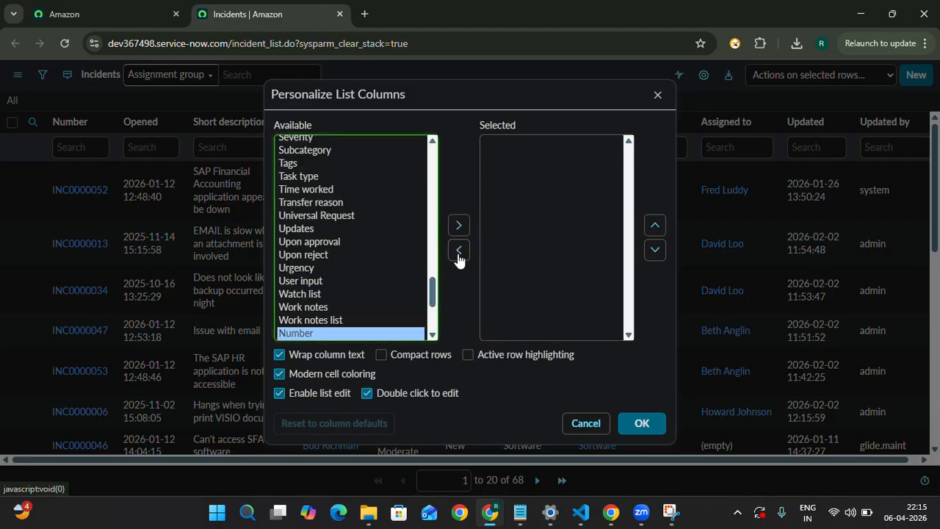
- Add Number as the first selected column of the personalized incident list
{"action": "scroll", "coordinate": [326, 162], "scroll_direction": "up", "scroll_amount": 10}
{"action": "key", "text": "alt+Tab"}
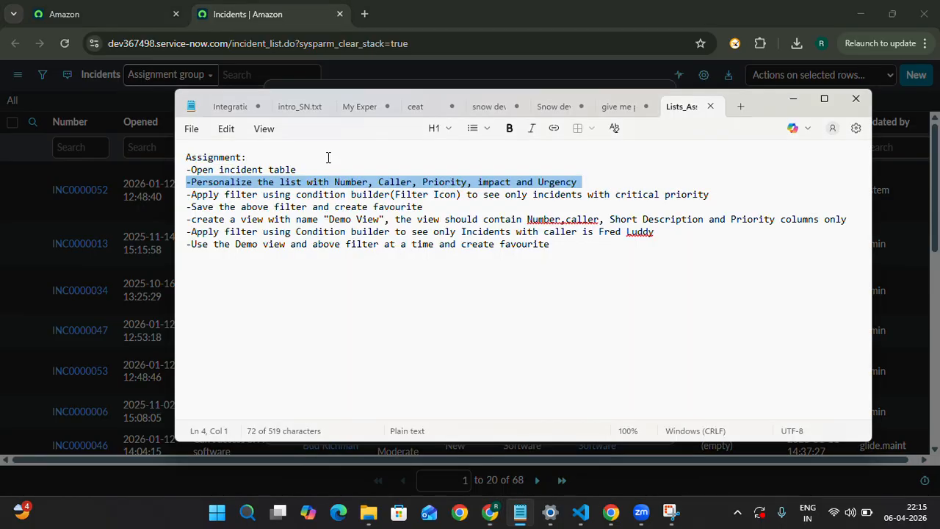
{"action": "key", "text": "alt+Tab"}
{"action": "scroll", "coordinate": [305, 228], "scroll_direction": "down", "scroll_amount": 1}
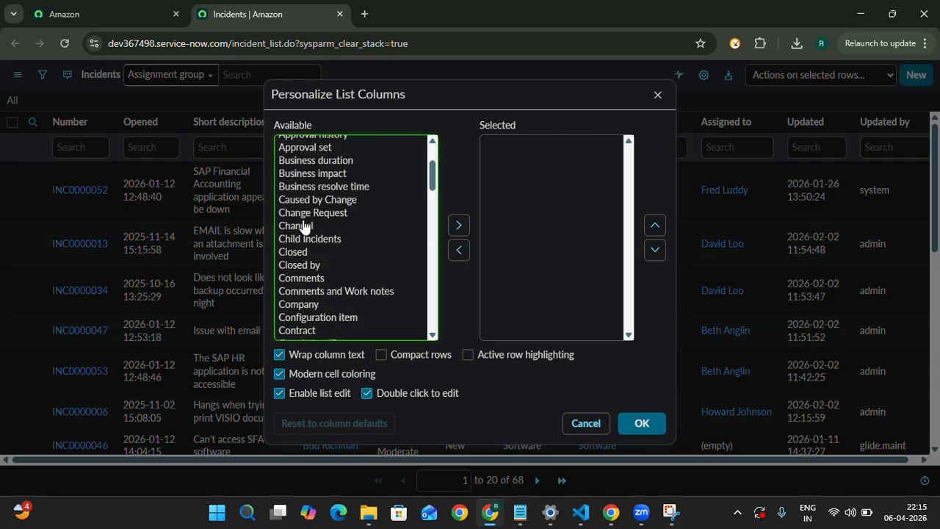
{"action": "scroll", "coordinate": [304, 227], "scroll_direction": "down", "scroll_amount": 10}
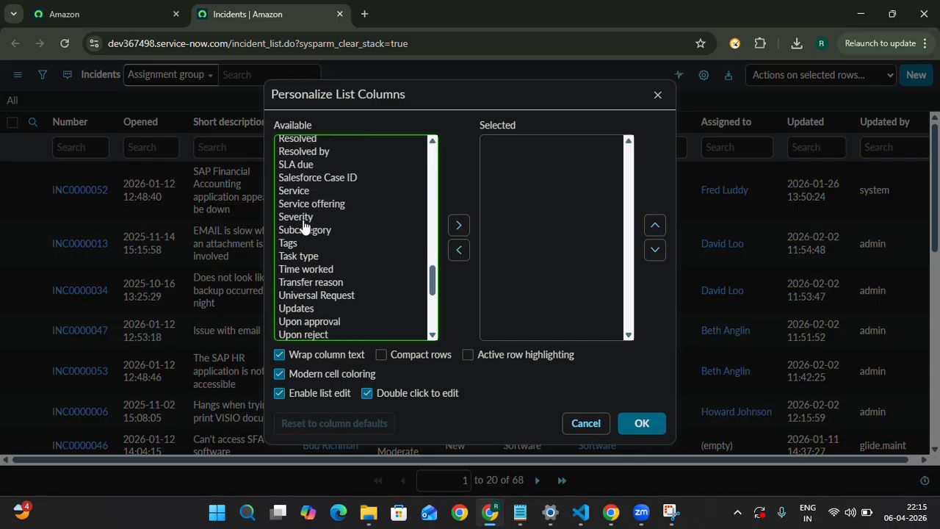
{"action": "scroll", "coordinate": [304, 228], "scroll_direction": "down", "scroll_amount": 5}
{"action": "left_click", "coordinate": [301, 239]}
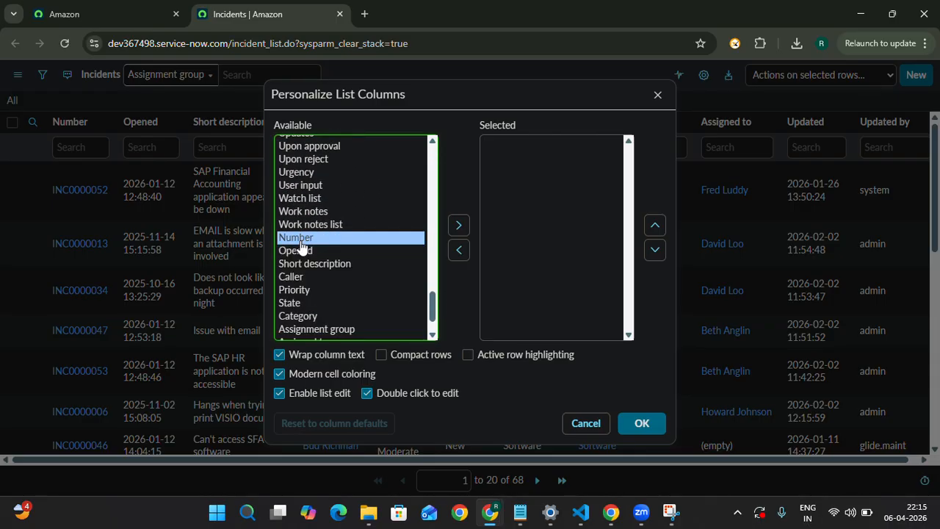
{"action": "scroll", "coordinate": [301, 246], "scroll_direction": "up", "scroll_amount": 9}
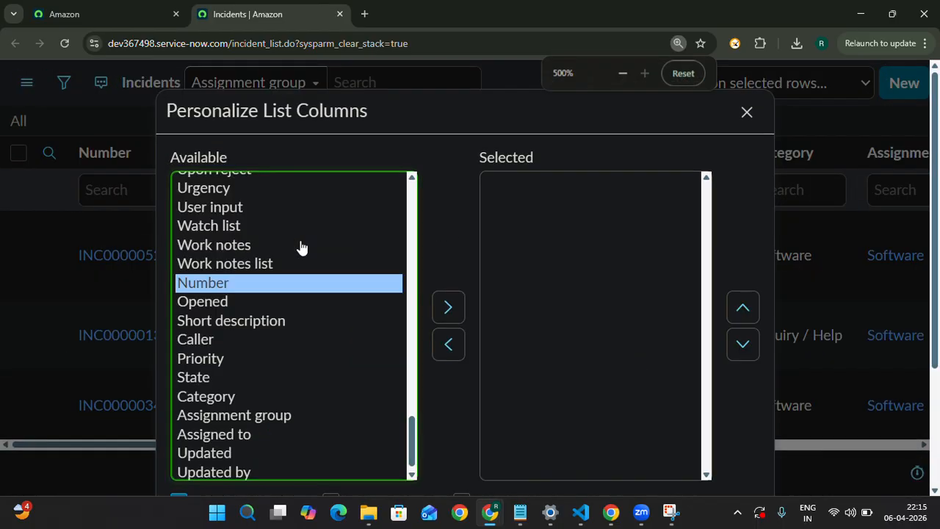
{"action": "left_click", "coordinate": [679, 73]}
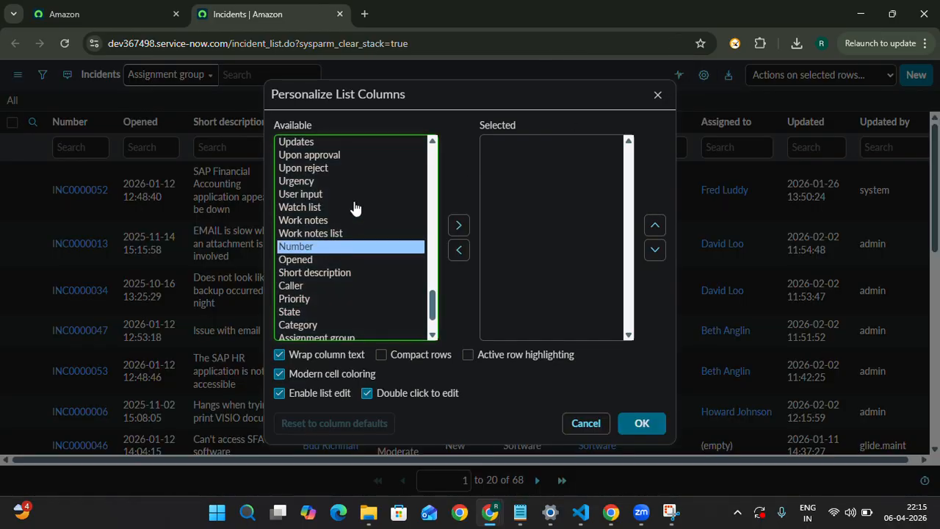
{"action": "scroll", "coordinate": [353, 209], "scroll_direction": "up", "scroll_amount": 2}
{"action": "left_click", "coordinate": [682, 73]}
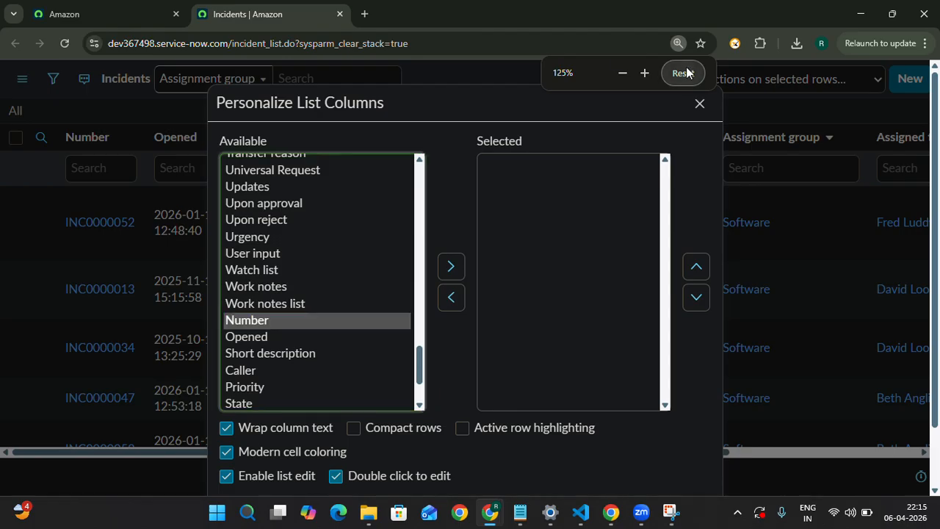
{"action": "left_click", "coordinate": [459, 226]}
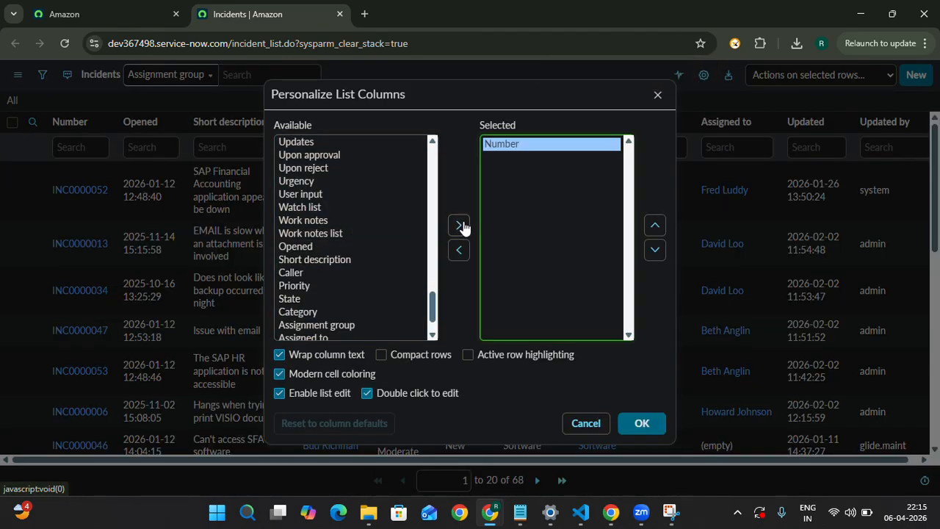
- Add the Caller and Priority columns after Number in the personalized incident list
{"action": "left_click", "coordinate": [392, 272]}
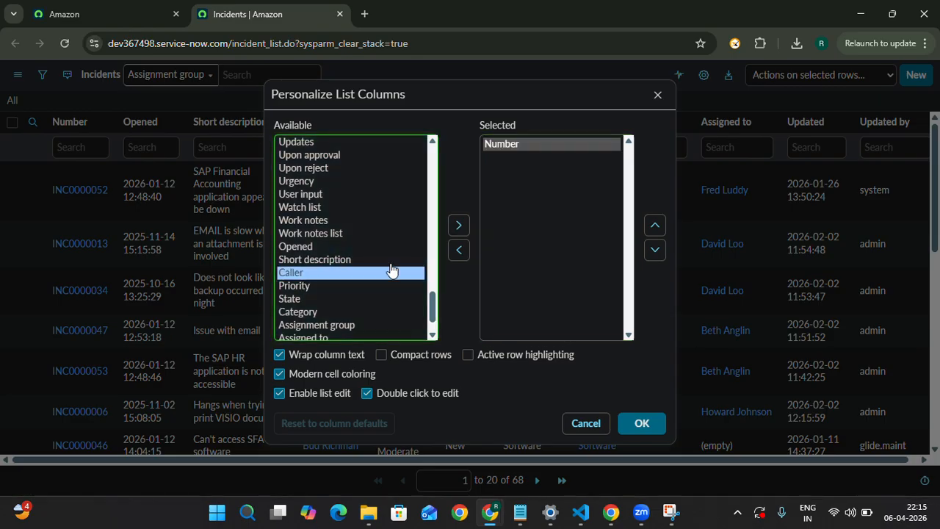
{"action": "left_click", "coordinate": [459, 226]}
{"action": "left_click", "coordinate": [294, 273]}
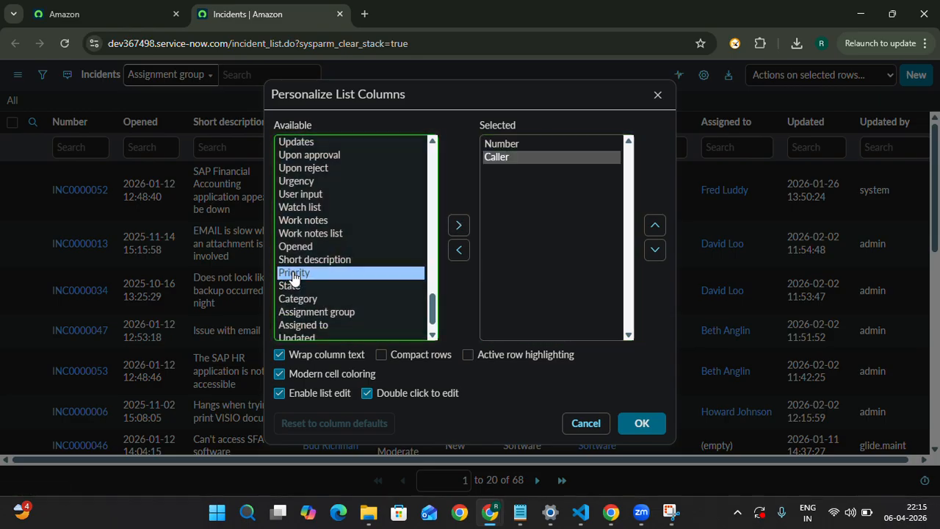
{"action": "left_click", "coordinate": [459, 226]}
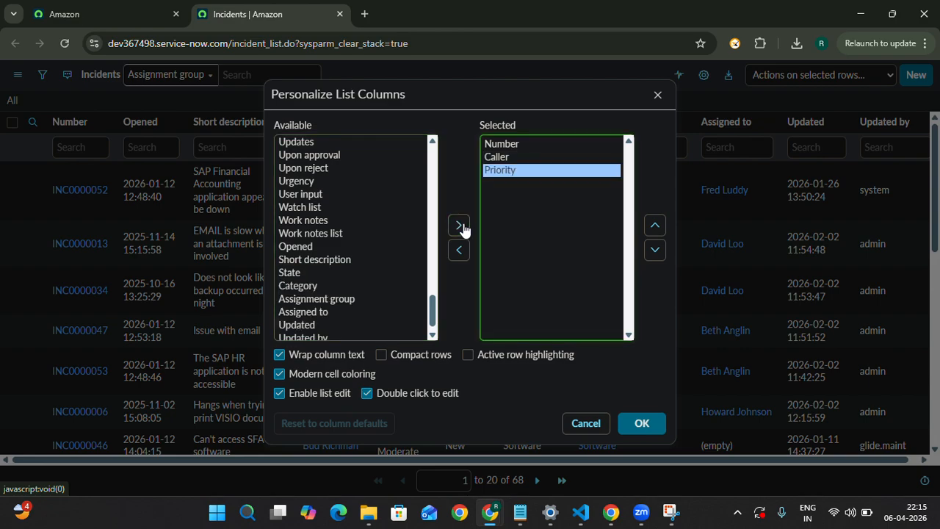
- Check the assignment's remaining required columns in Notepad, and add Impact after Priority in the personalized incident list
{"action": "key", "text": "alt+Tab"}
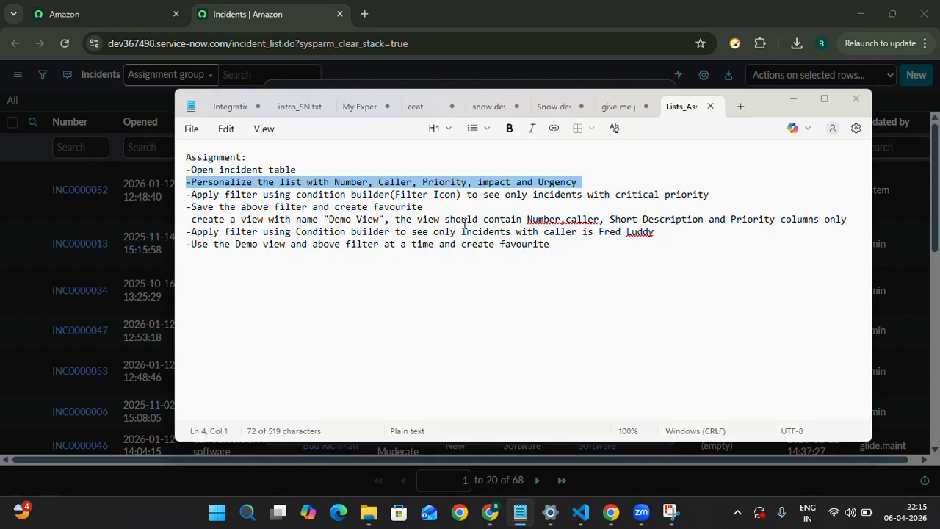
{"action": "key", "text": "alt+Tab"}
{"action": "scroll", "coordinate": [350, 276], "scroll_direction": "up", "scroll_amount": 10}
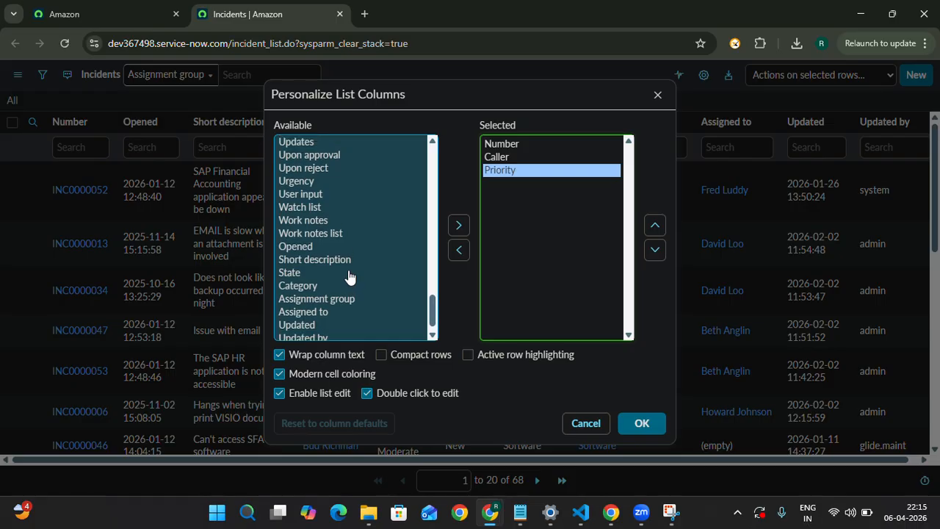
{"action": "left_click", "coordinate": [350, 270]}
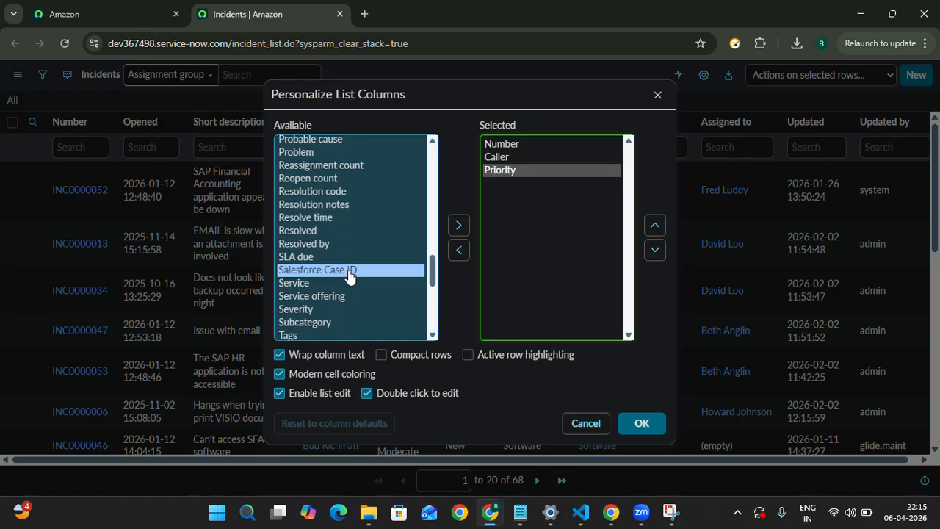
{"action": "scroll", "coordinate": [349, 276], "scroll_direction": "up", "scroll_amount": 4}
{"action": "scroll", "coordinate": [349, 277], "scroll_direction": "up", "scroll_amount": 3}
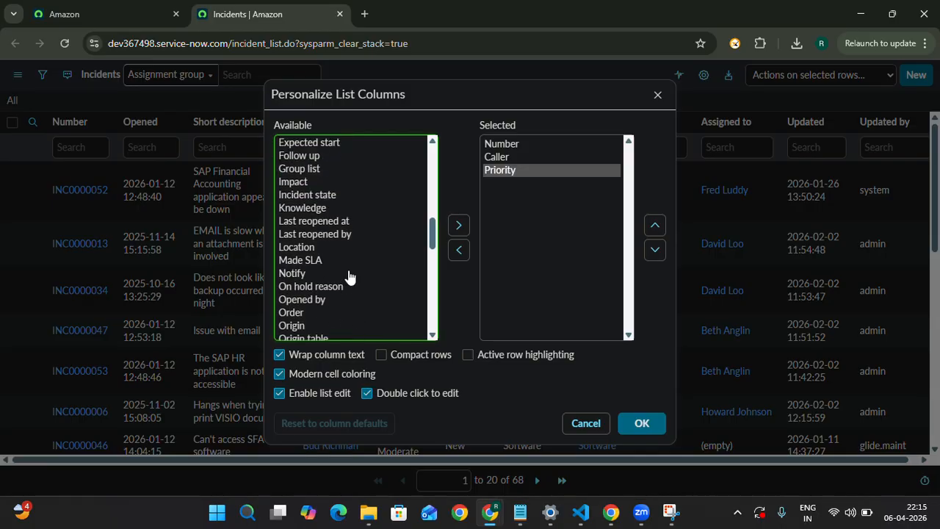
{"action": "scroll", "coordinate": [350, 276], "scroll_direction": "down", "scroll_amount": 2}
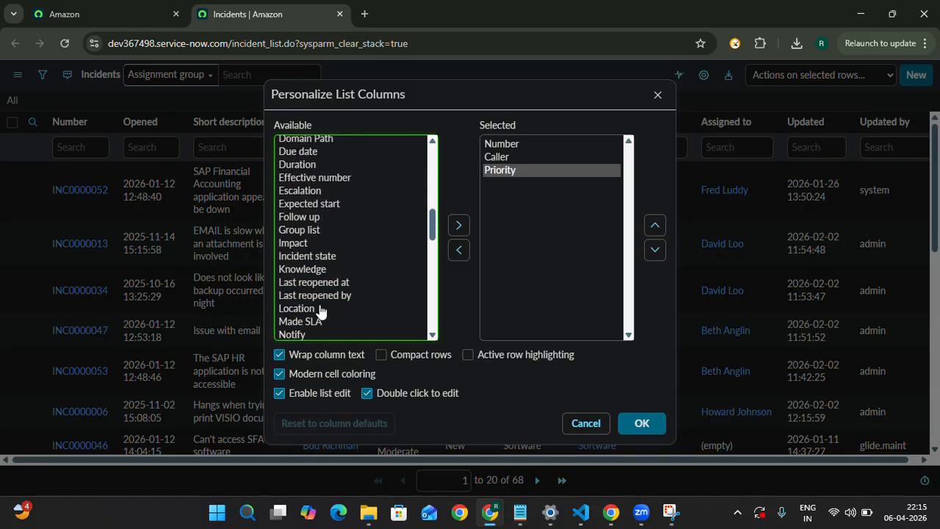
{"action": "scroll", "coordinate": [320, 312], "scroll_direction": "down", "scroll_amount": 4}
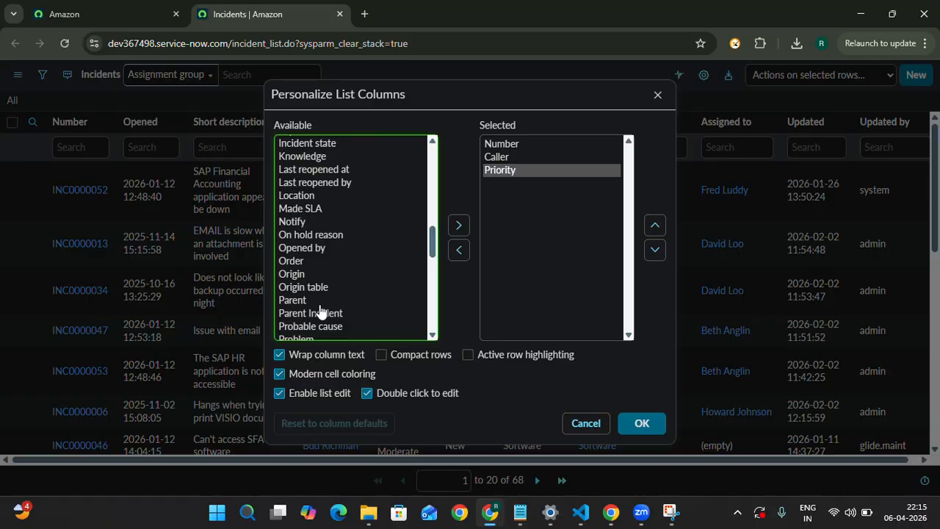
{"action": "scroll", "coordinate": [320, 311], "scroll_direction": "down", "scroll_amount": 2}
{"action": "scroll", "coordinate": [320, 311], "scroll_direction": "up", "scroll_amount": 5}
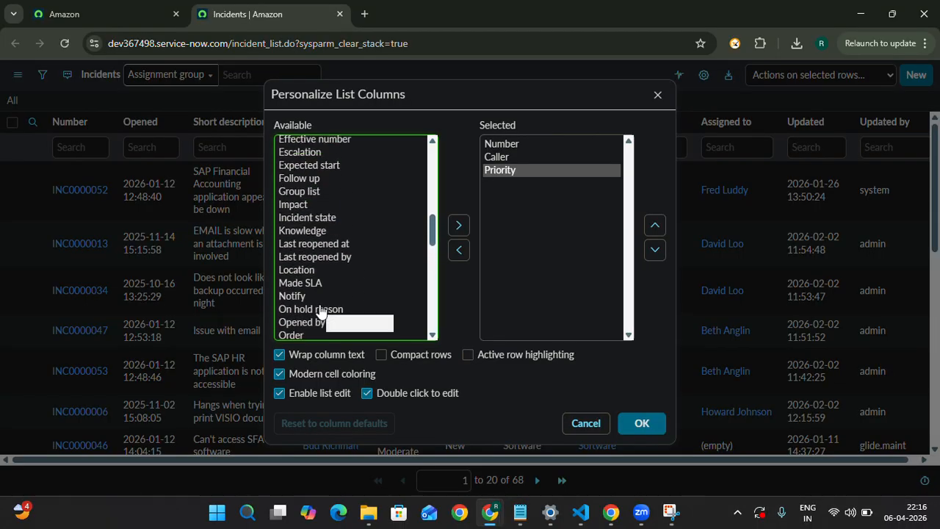
{"action": "left_click", "coordinate": [306, 195]}
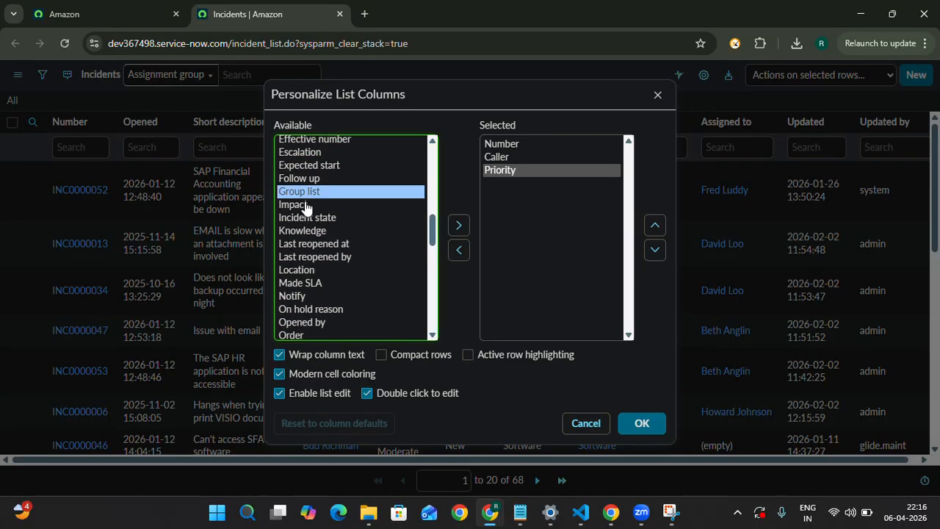
{"action": "left_click", "coordinate": [305, 206]}
{"action": "left_click", "coordinate": [459, 232]}
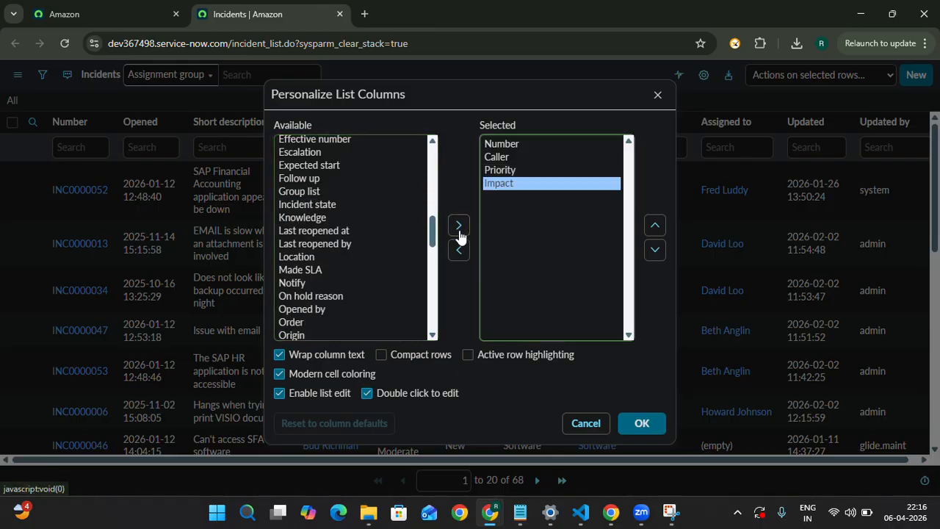
- Add Urgency after Impact, check the column list against the Notepad assignment, and apply the personalized incident list columns
{"action": "scroll", "coordinate": [342, 268], "scroll_direction": "down", "scroll_amount": 10}
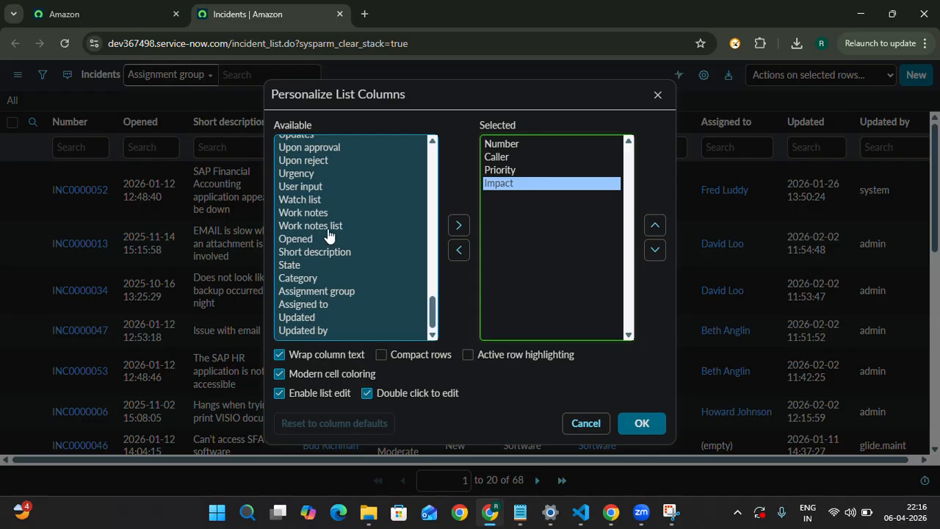
{"action": "left_click", "coordinate": [304, 175]}
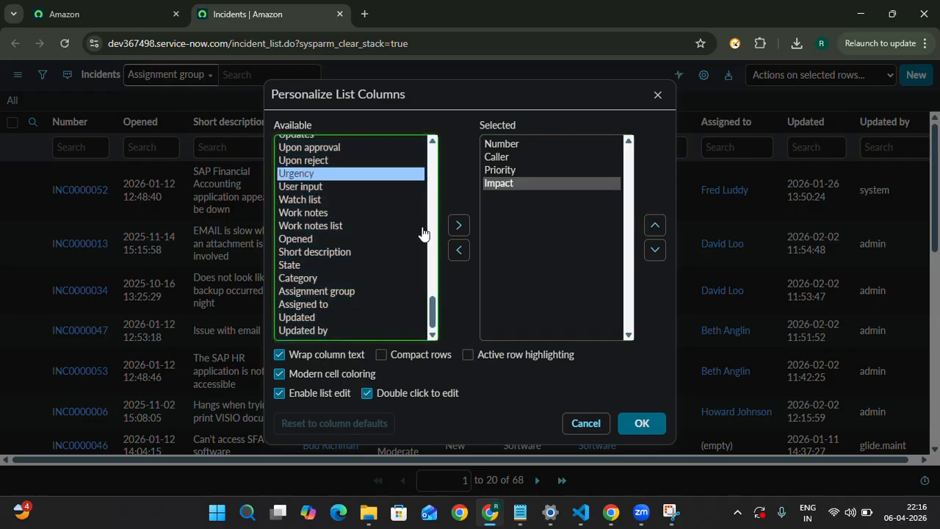
{"action": "left_click", "coordinate": [459, 226]}
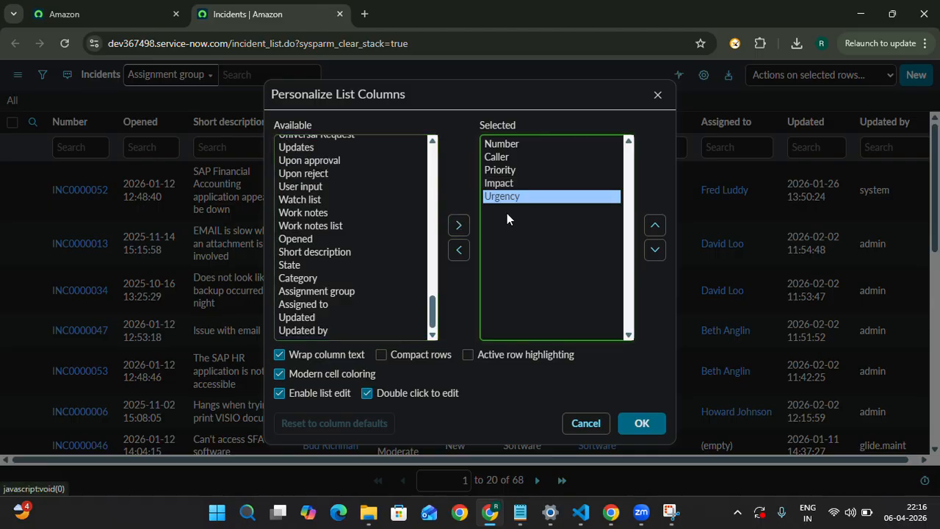
{"action": "key", "text": "alt+Tab"}
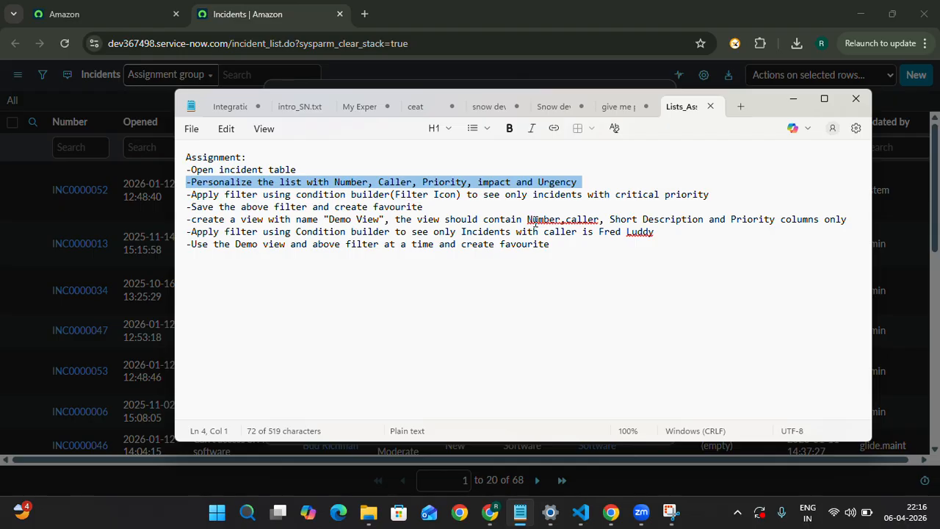
{"action": "key", "text": "alt+Tab"}
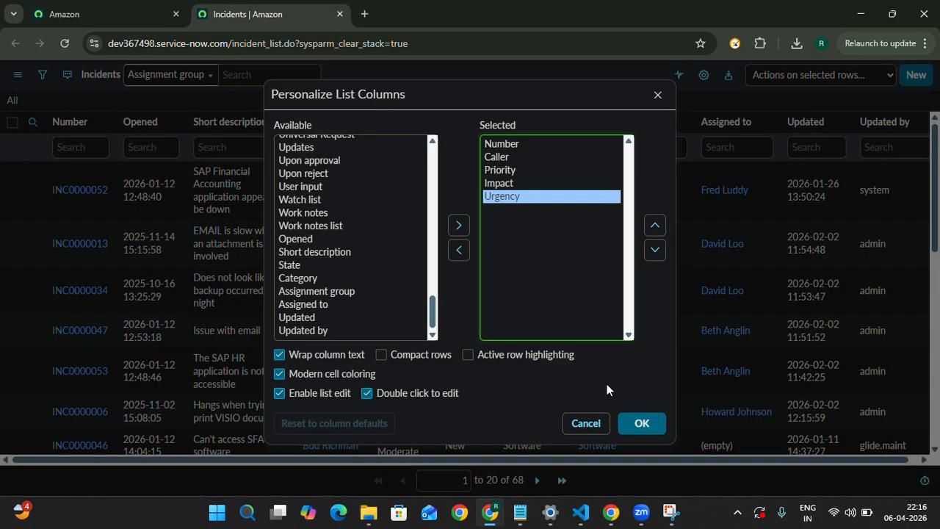
{"action": "left_click", "coordinate": [643, 426]}
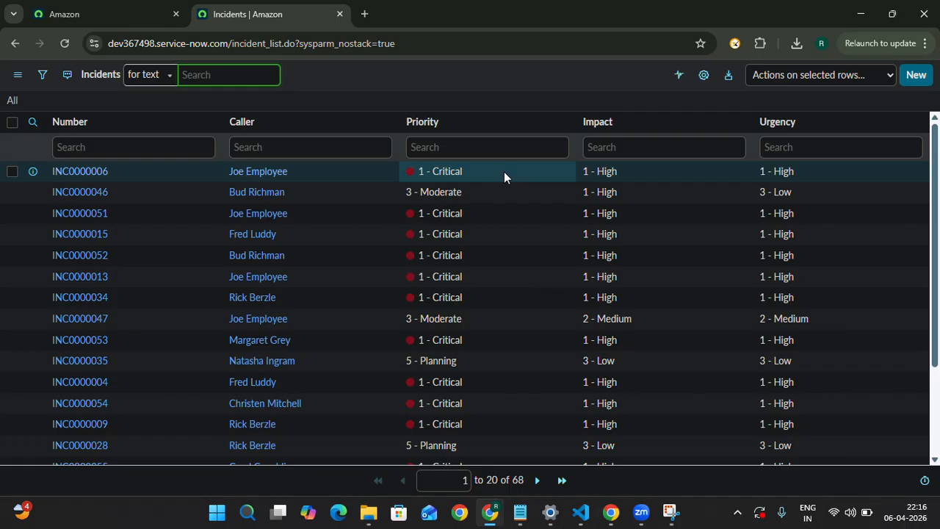
- Highlight the critical-priority filter requirement in Notepad, and filter the incident list to Priority is 1 - Critical with the condition builder
{"action": "key", "text": "alt+Tab"}
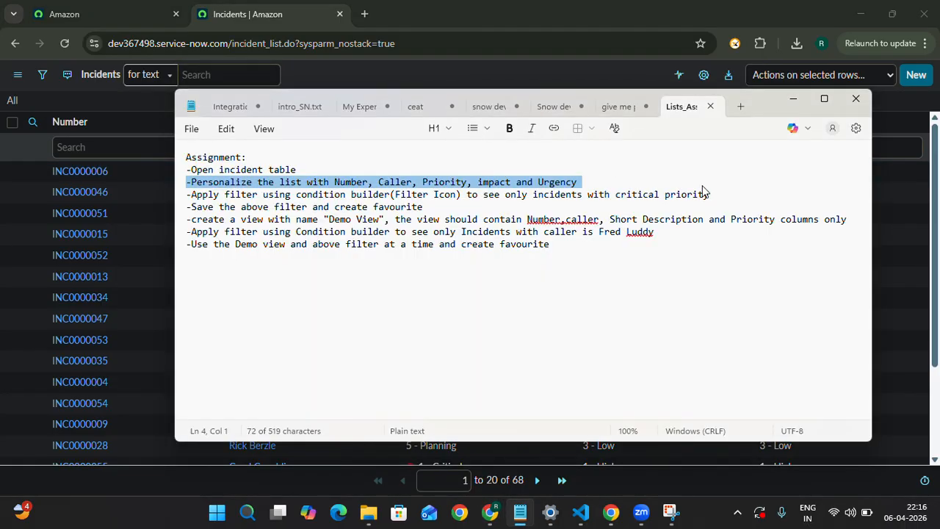
{"action": "left_click_drag", "start_coordinate": [720, 198], "coordinate": [174, 203]}
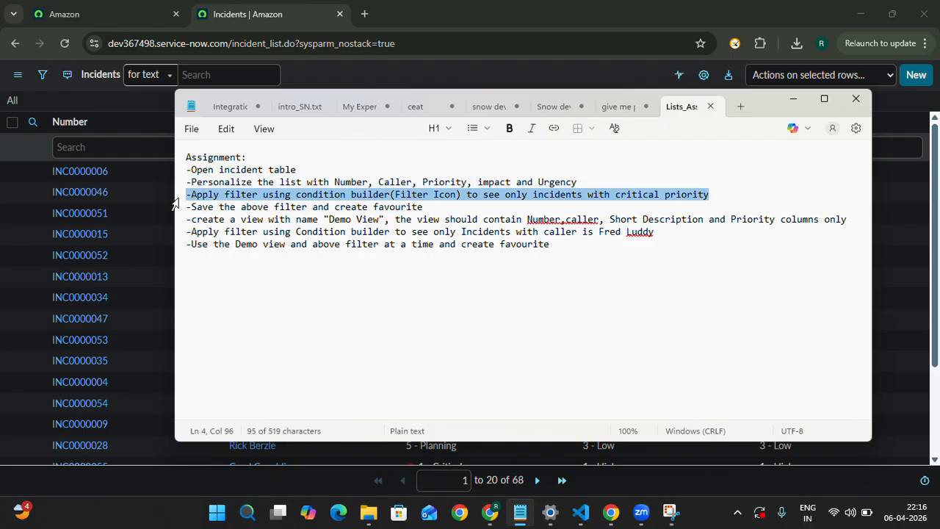
{"action": "left_click", "coordinate": [40, 75]}
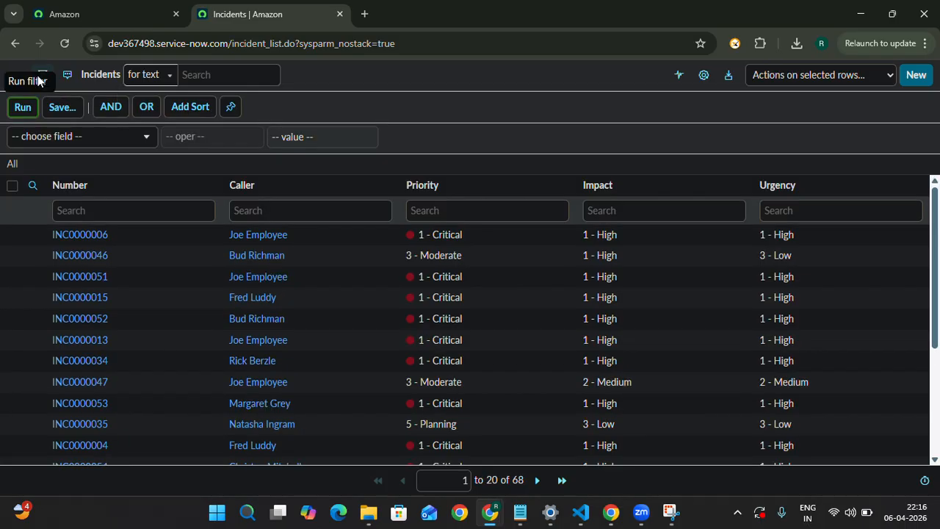
{"action": "left_click", "coordinate": [71, 135]}
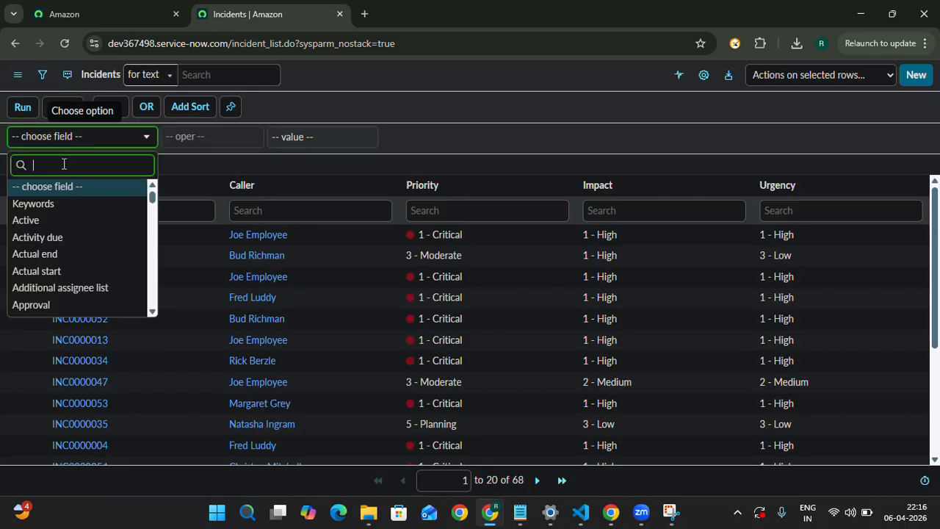
{"action": "type", "text": "pri"}
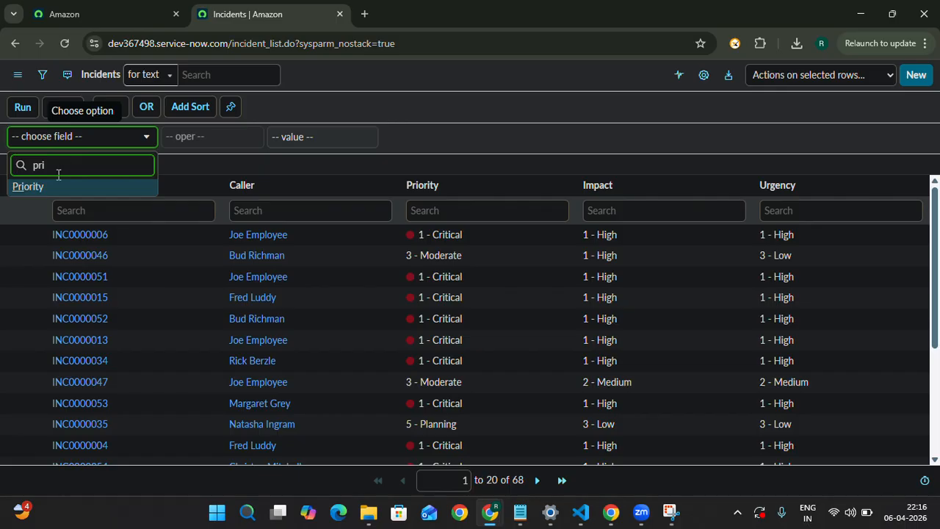
{"action": "left_click", "coordinate": [41, 186]}
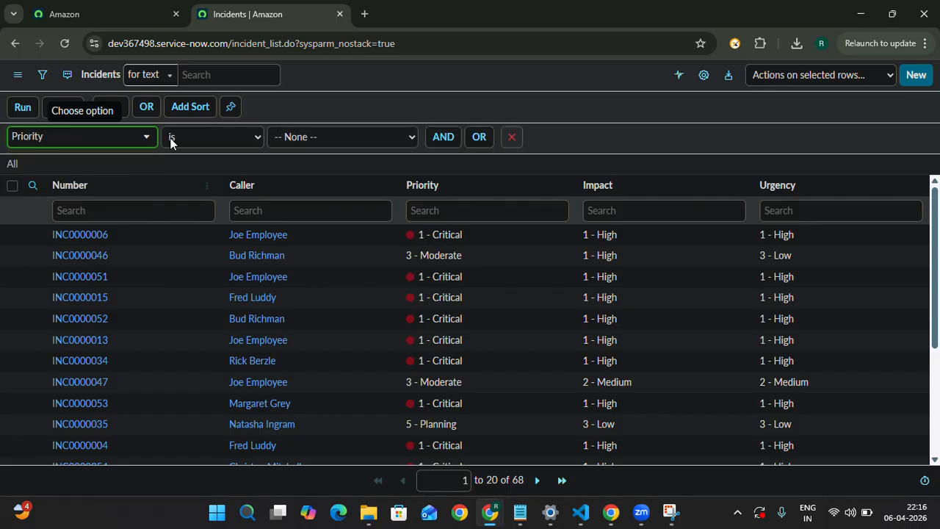
{"action": "left_click", "coordinate": [315, 143]}
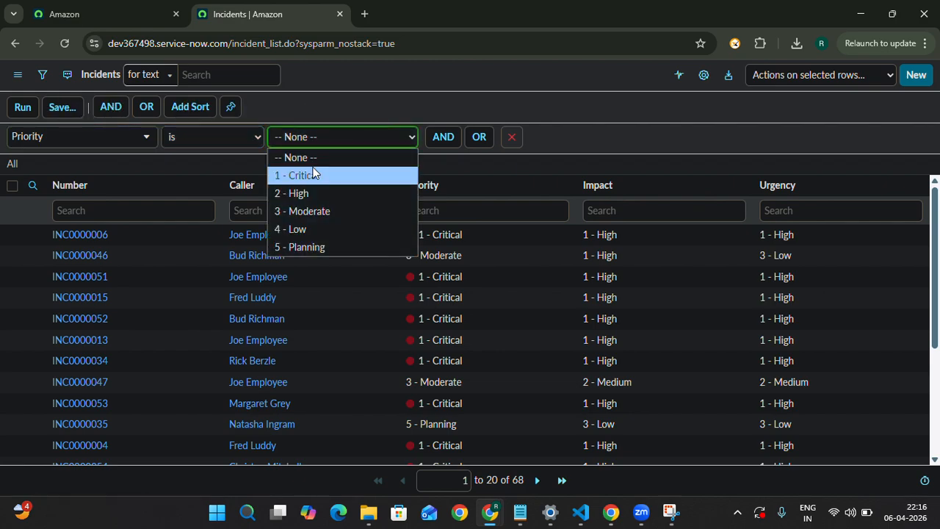
{"action": "left_click", "coordinate": [311, 175]}
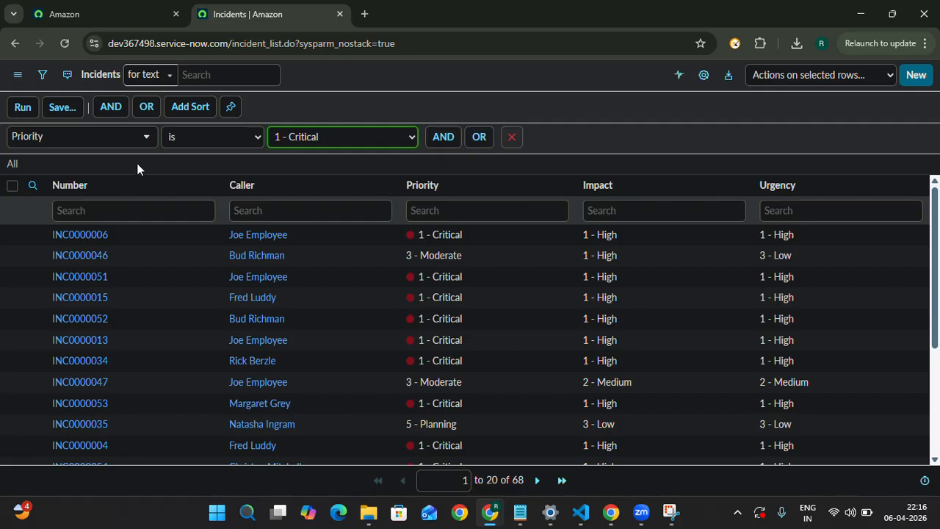
{"action": "left_click", "coordinate": [21, 108]}
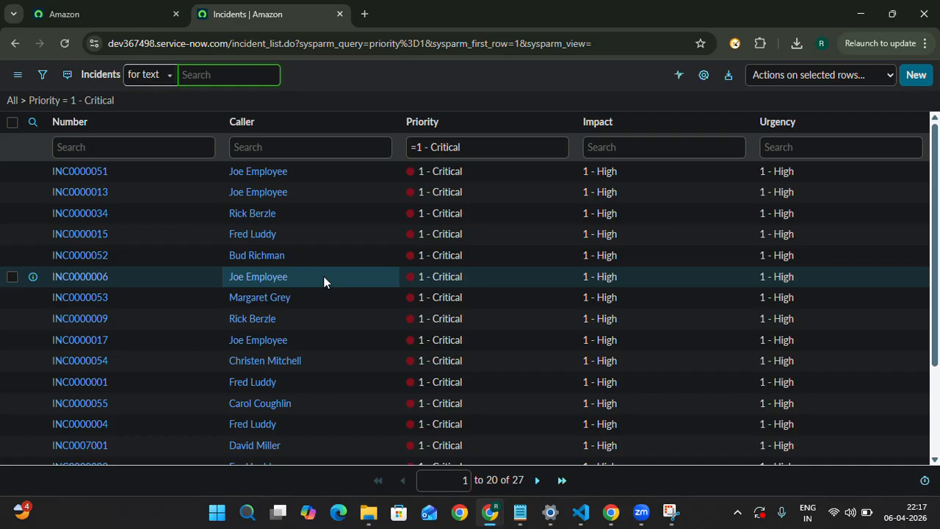
- Look through the filtered incidents, and append "(27records)" to the critical-priority line of the Notepad assignment
{"action": "scroll", "coordinate": [426, 338], "scroll_direction": "down", "scroll_amount": 2}
{"action": "scroll", "coordinate": [431, 342], "scroll_direction": "up", "scroll_amount": 1}
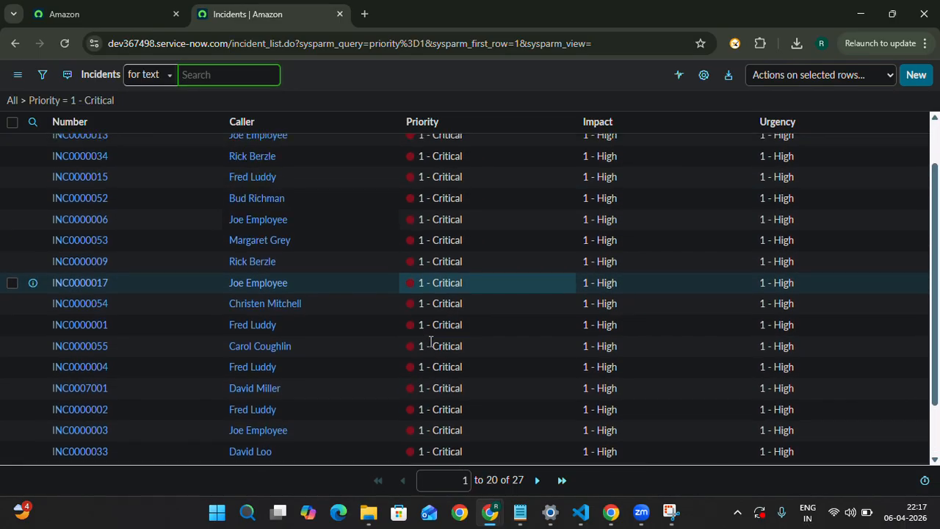
{"action": "scroll", "coordinate": [431, 342], "scroll_direction": "up", "scroll_amount": 1}
{"action": "key", "text": "alt+Tab"}
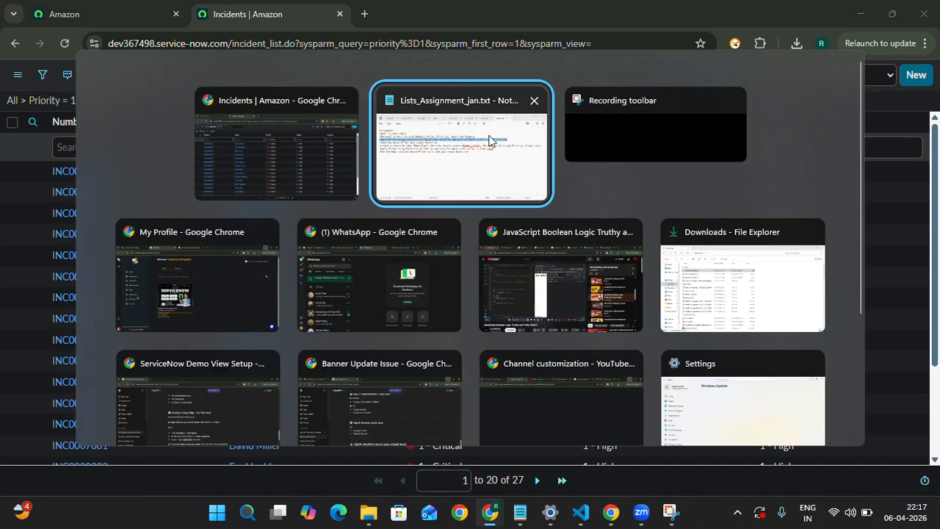
{"action": "left_click", "coordinate": [493, 120]}
{"action": "left_click", "coordinate": [735, 198]}
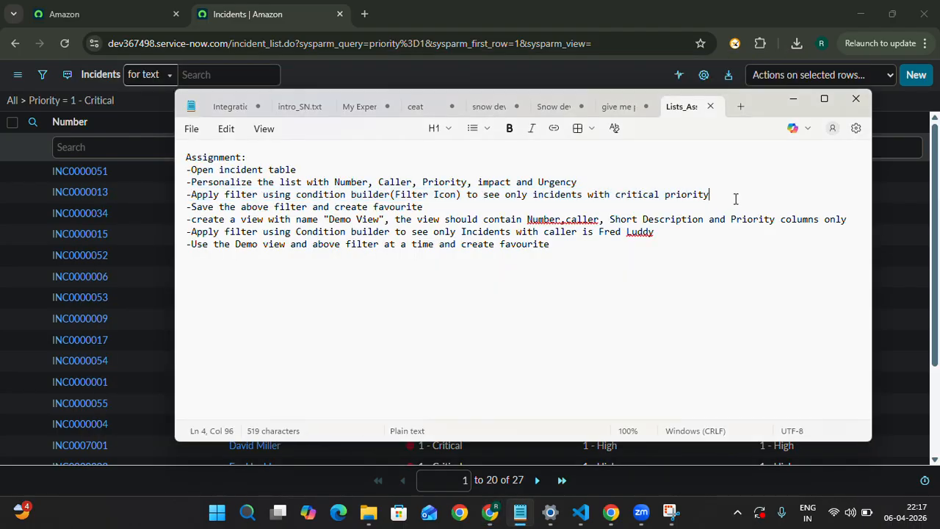
{"action": "type", "text": "27re"}
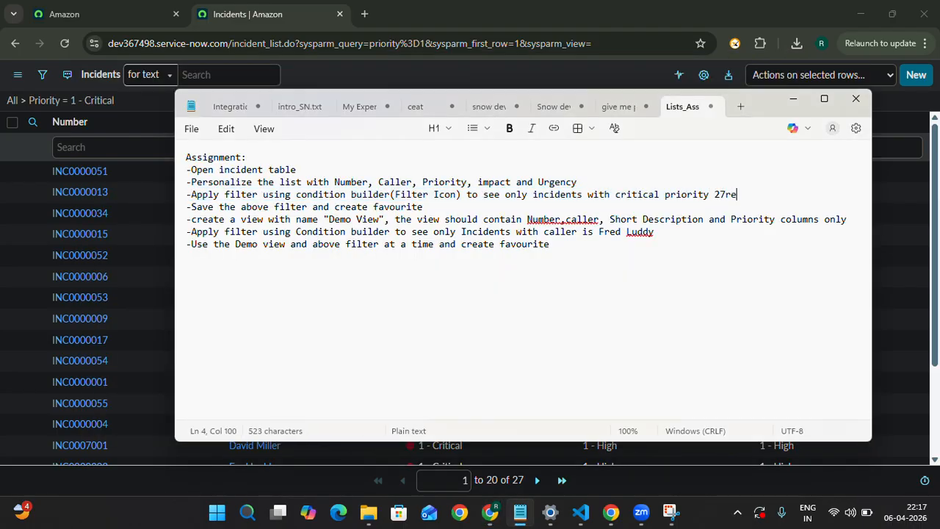
{"action": "type", "text": "cords"}
{"action": "left_click", "coordinate": [726, 195]}
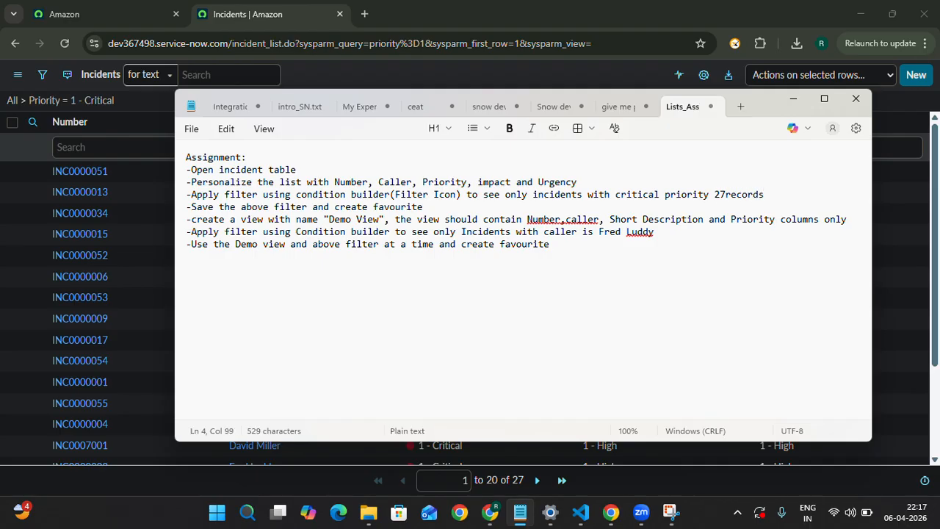
{"action": "type", "text": "("}
{"action": "left_click", "coordinate": [766, 195]}
{"action": "type", "text": ")"}
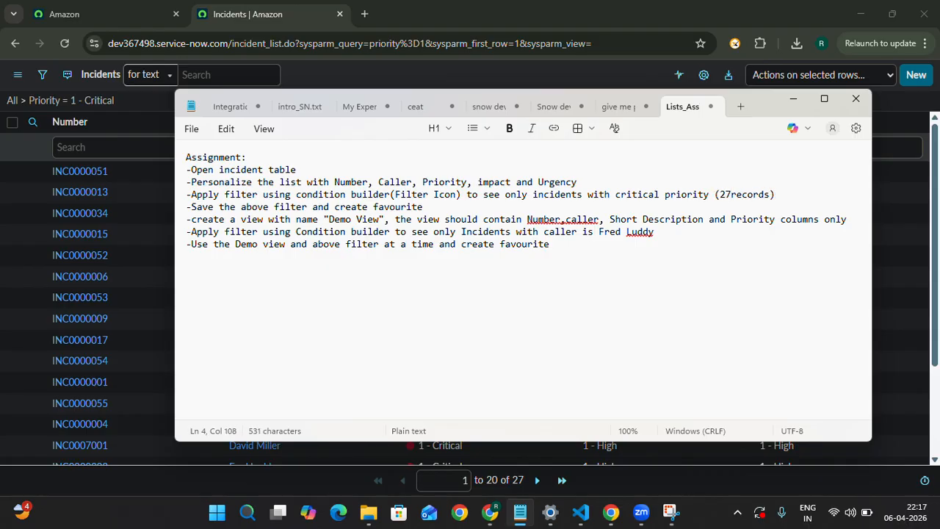
- Highlight the save-filter requirement in Notepad, and save the critical-priority incident filter as "Assignment1", visible to Everyone
{"action": "left_click_drag", "start_coordinate": [434, 207], "coordinate": [181, 214]}
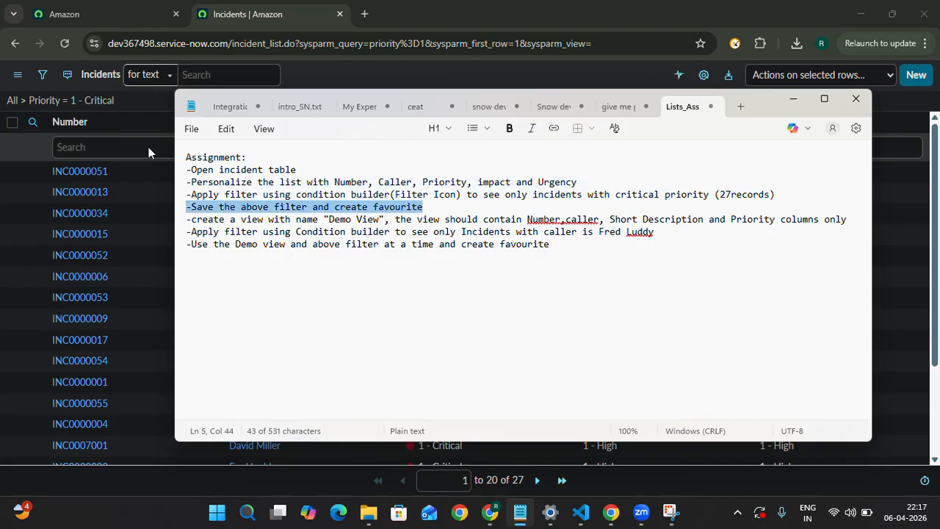
{"action": "left_click", "coordinate": [351, 77]}
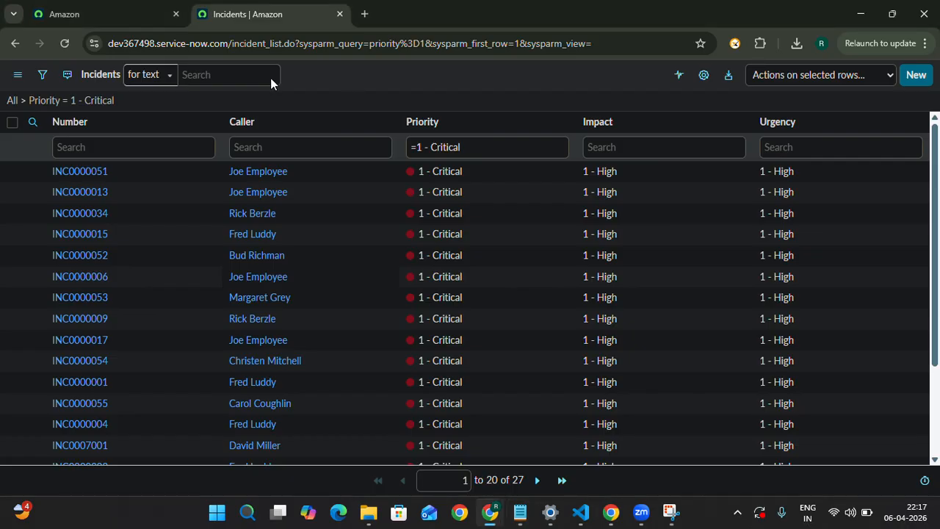
{"action": "left_click", "coordinate": [19, 77]}
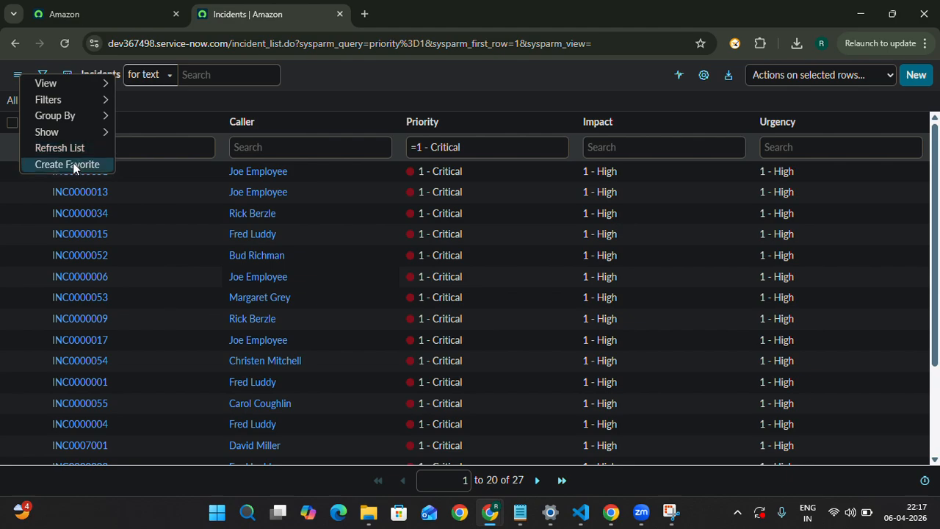
{"action": "left_click", "coordinate": [338, 83]}
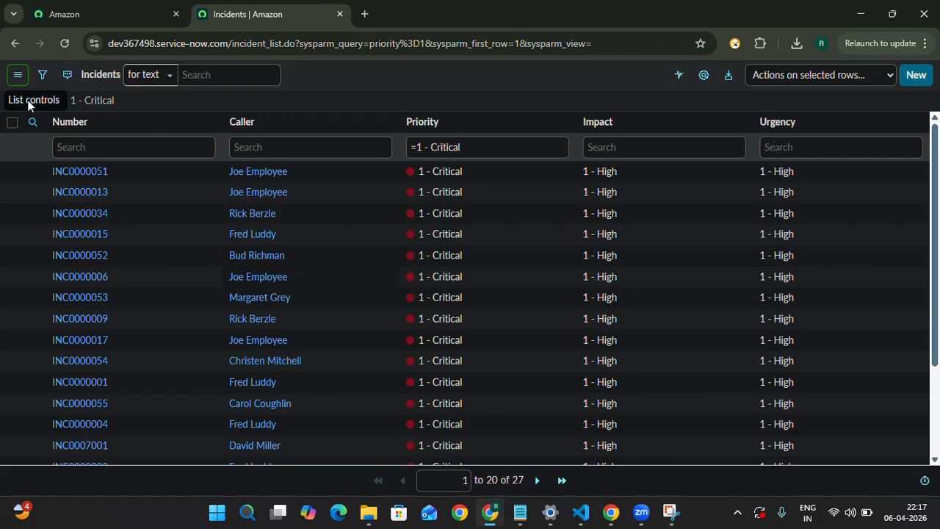
{"action": "left_click", "coordinate": [42, 75]}
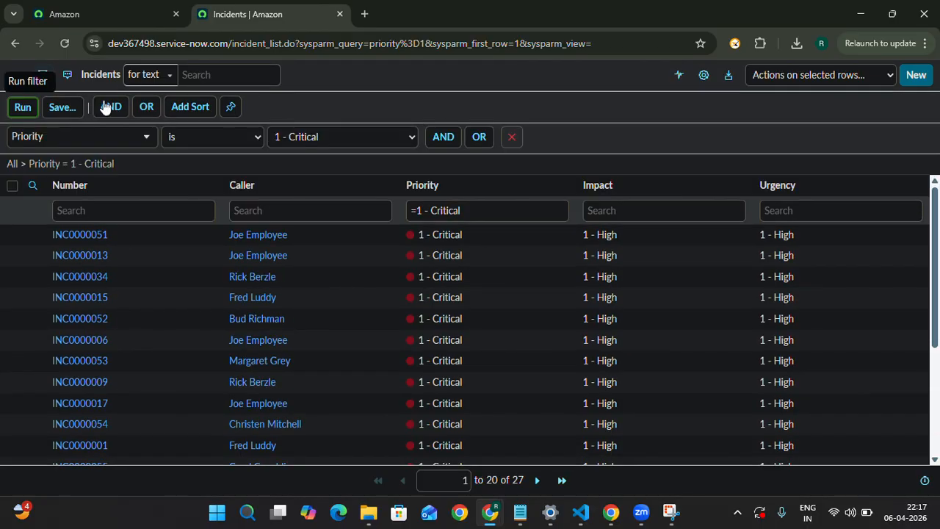
{"action": "left_click", "coordinate": [66, 109]}
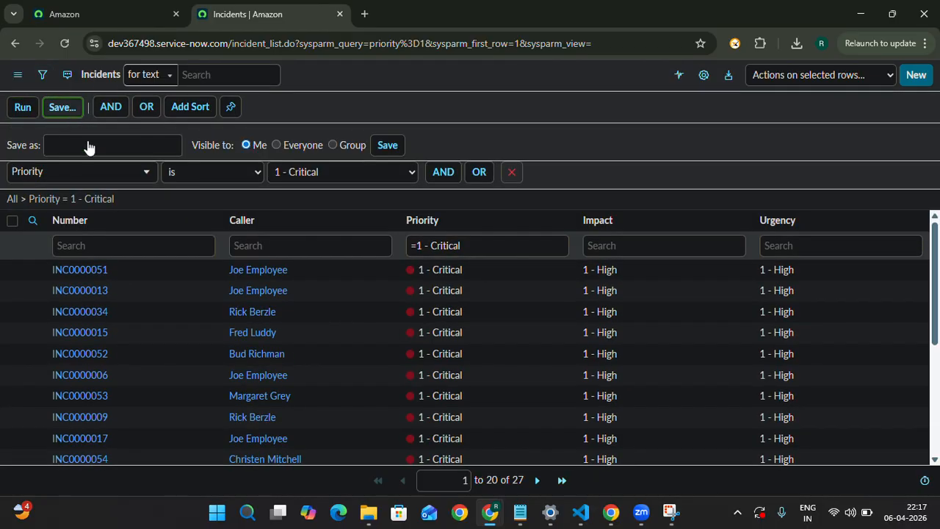
{"action": "left_click", "coordinate": [88, 147]}
{"action": "key", "text": "alt+Tab"}
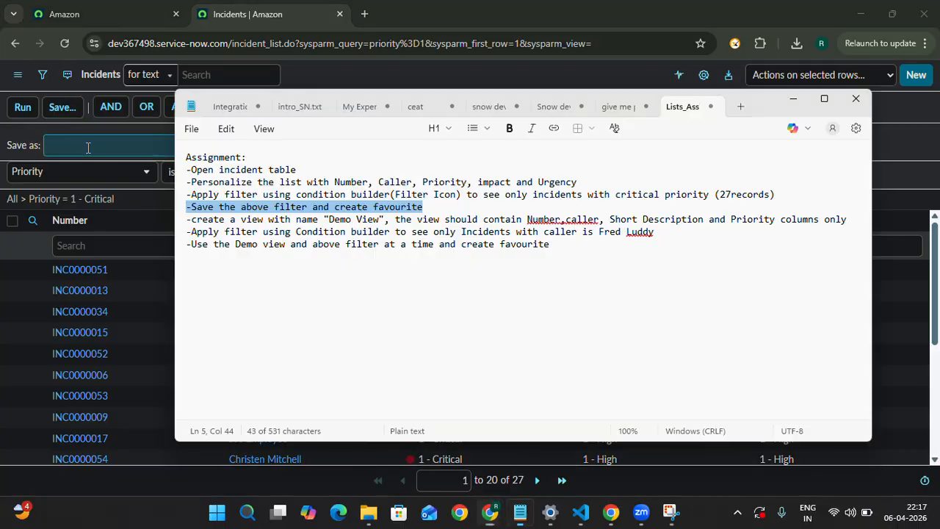
{"action": "key", "text": "alt+Tab"}
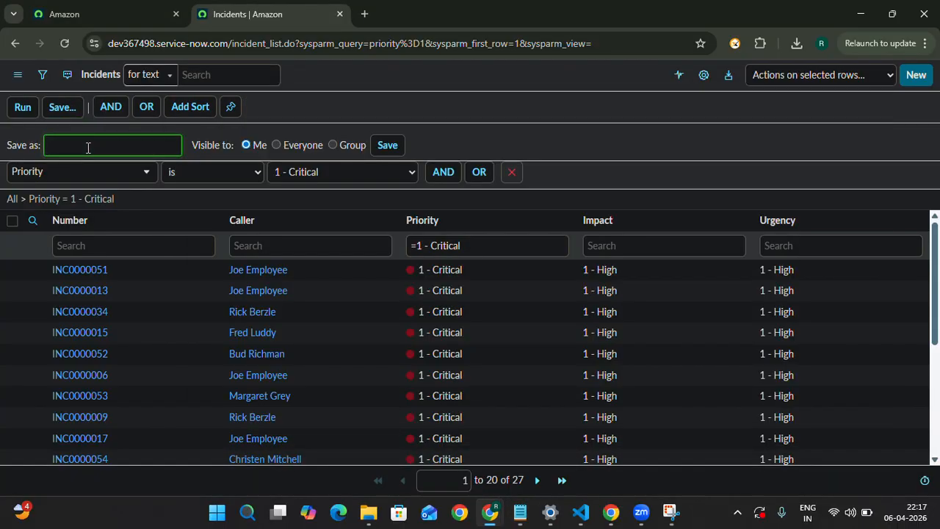
{"action": "type", "text": "Assignment1"}
{"action": "left_click", "coordinate": [301, 147]}
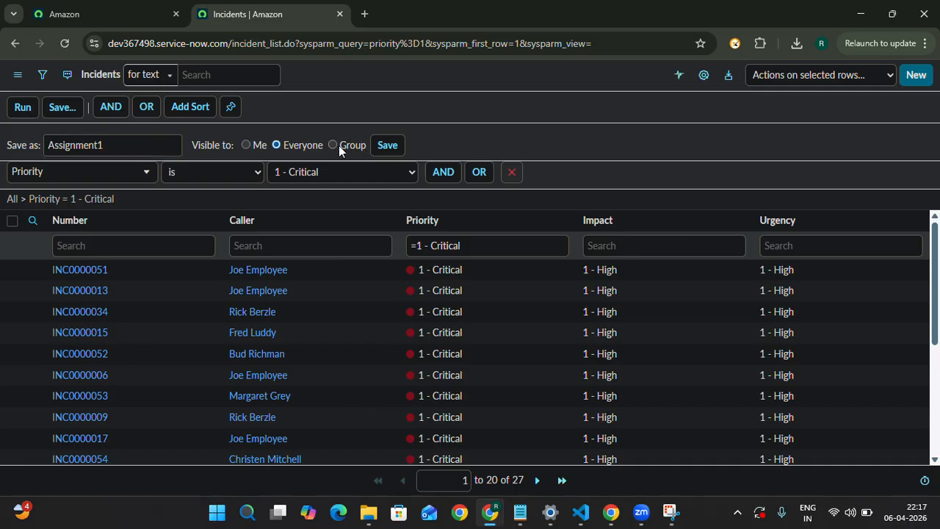
{"action": "left_click", "coordinate": [385, 145]}
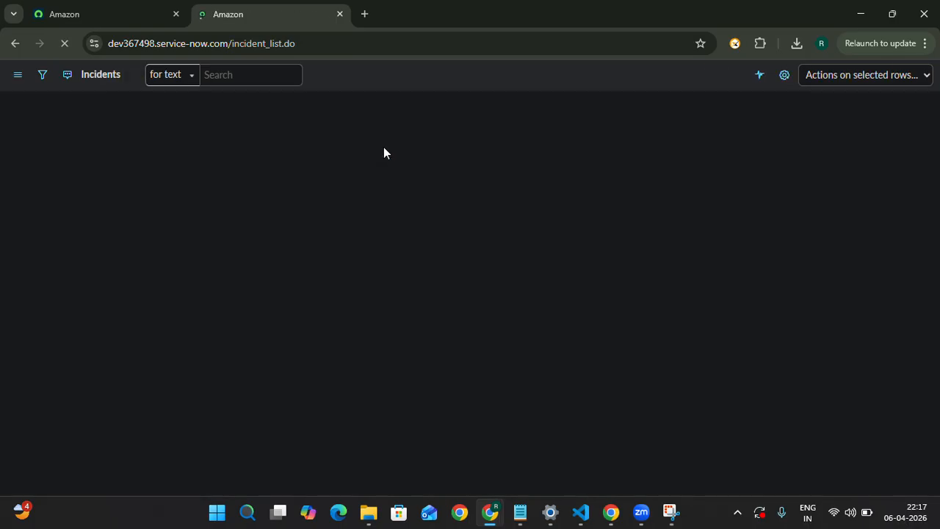
- Look for Assignment1 among the incident list's saved filters, and review the save-and-favourite requirement in the Notepad assignment
{"action": "left_click", "coordinate": [18, 77]}
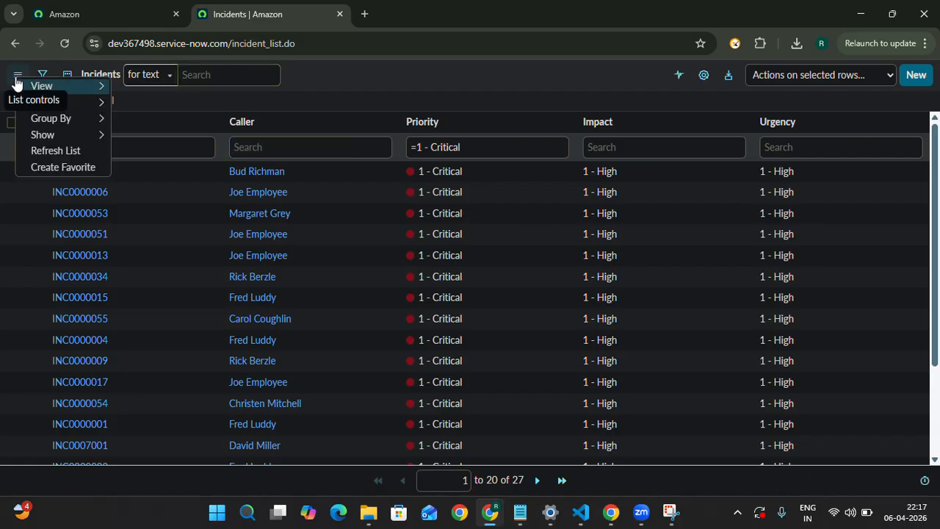
{"action": "mouse_move", "coordinate": [50, 106]}
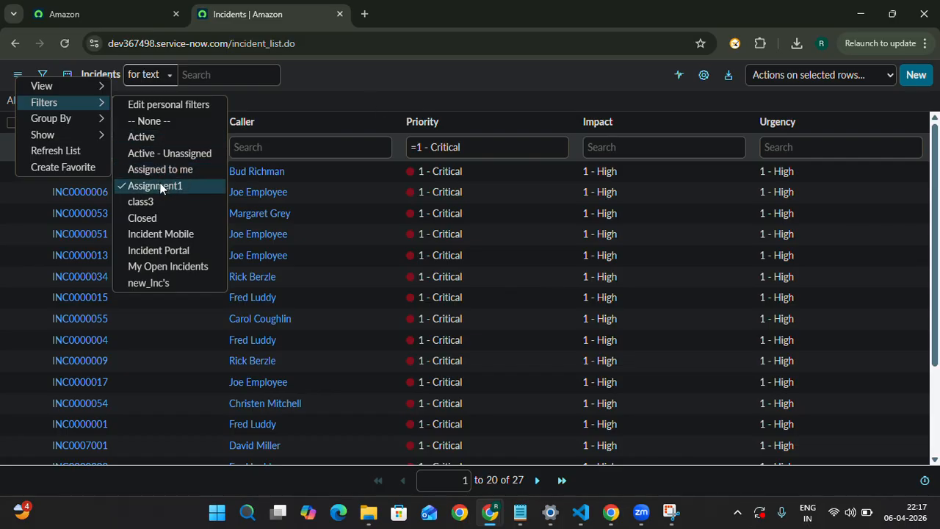
{"action": "left_click", "coordinate": [520, 512]}
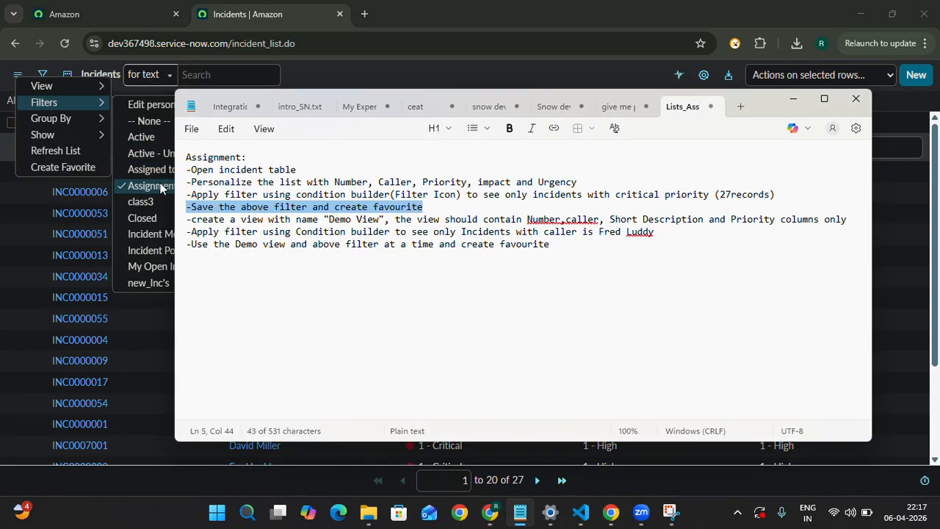
{"action": "left_click", "coordinate": [428, 203]}
{"action": "left_click", "coordinate": [374, 74]}
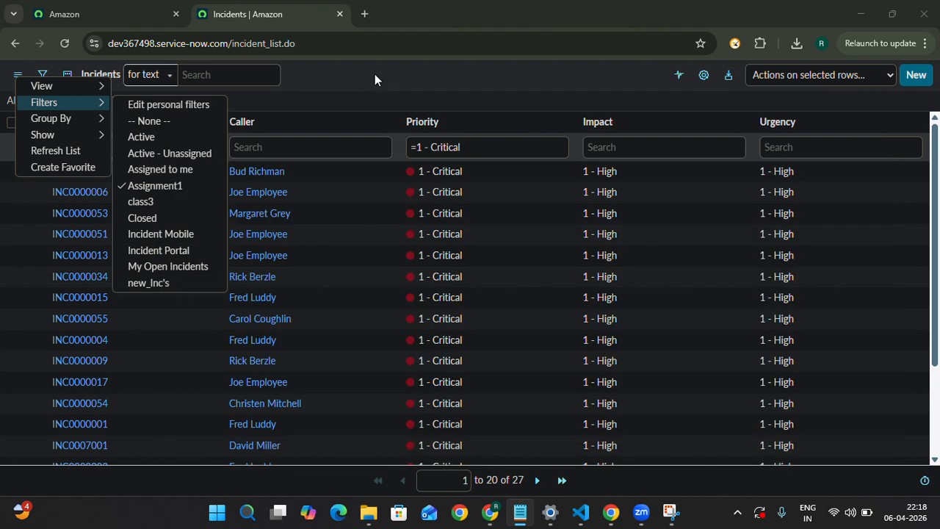
- Create a favourite named "Assignment1" from the filtered incident list, with the single-person icon and the red colour
{"action": "left_click", "coordinate": [18, 74]}
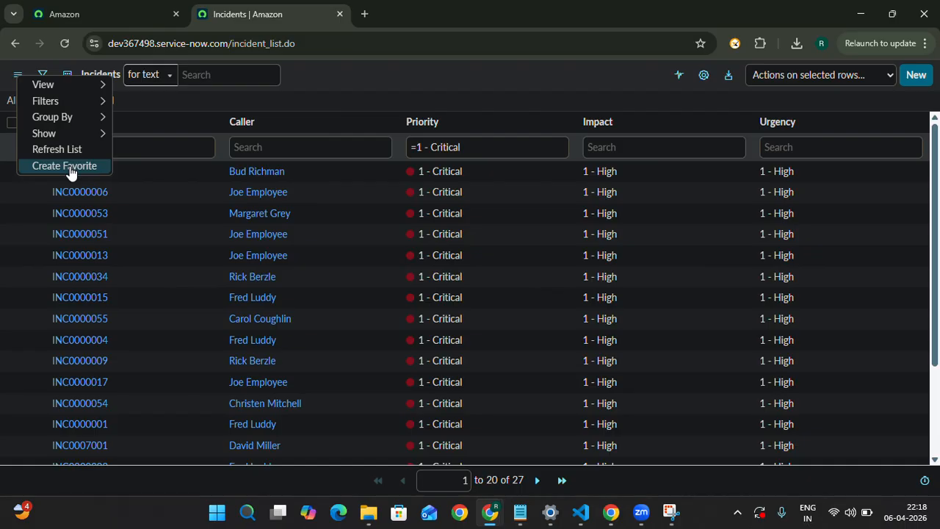
{"action": "left_click", "coordinate": [70, 166]}
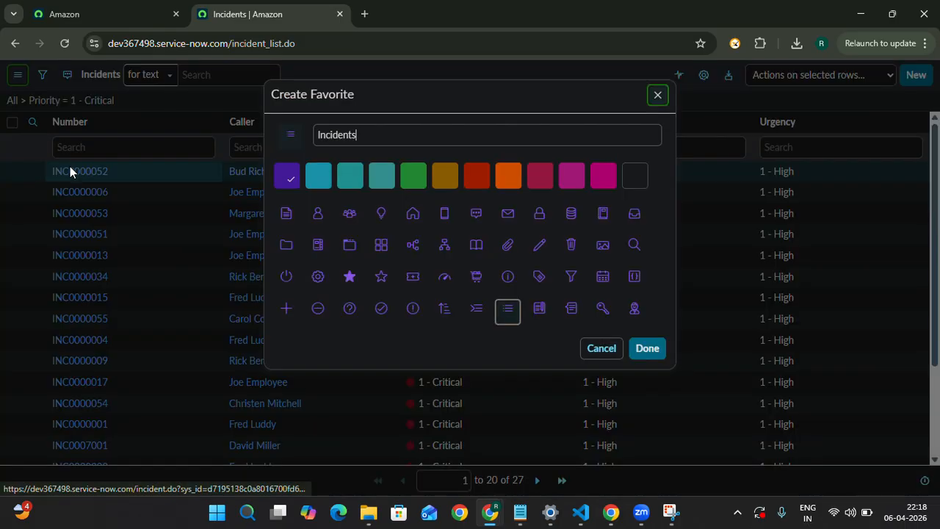
{"action": "double_click", "coordinate": [328, 135]}
{"action": "type", "text": "A"}
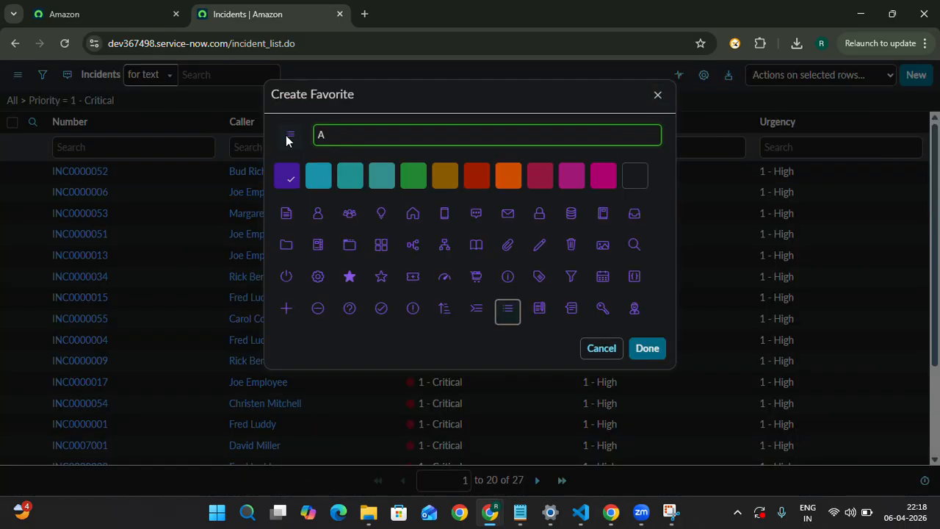
{"action": "type", "text": "ssignment1"}
{"action": "left_click", "coordinate": [318, 215]}
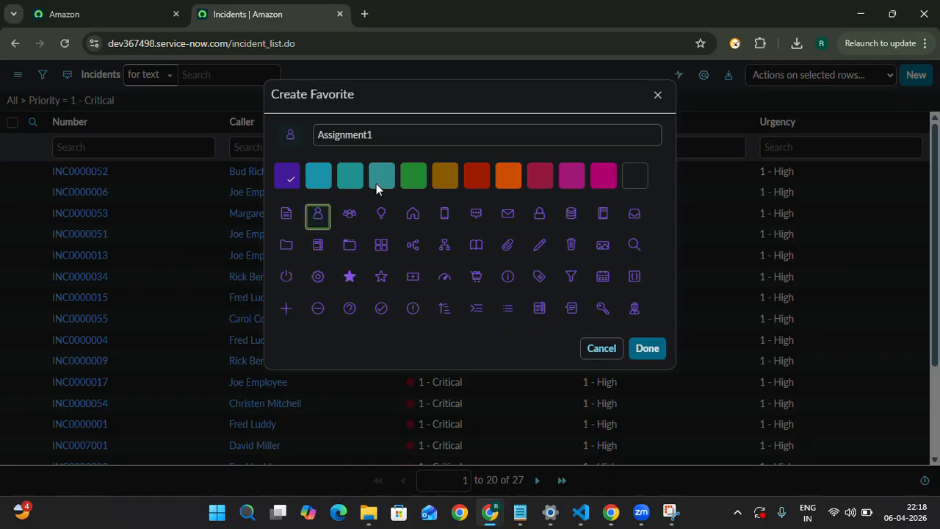
{"action": "left_click", "coordinate": [482, 174]}
{"action": "left_click", "coordinate": [644, 350]}
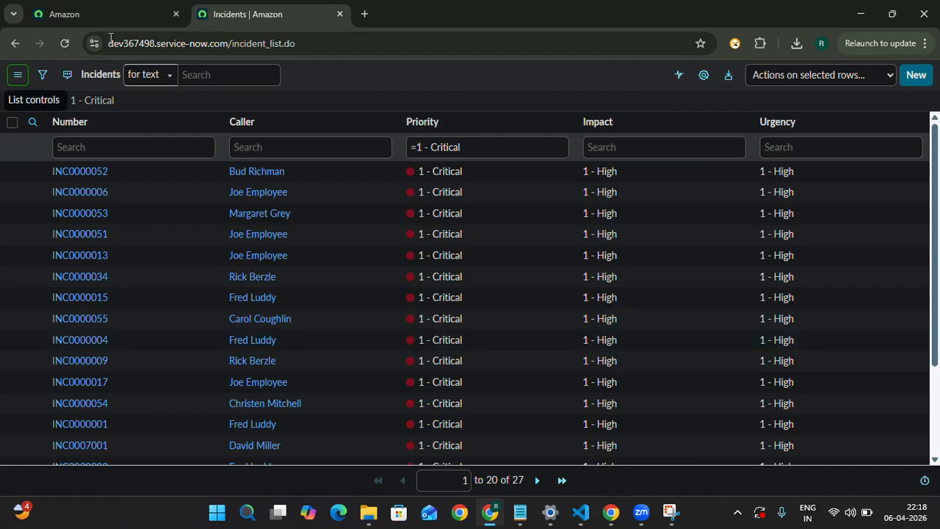
- Reload the ServiceNow home page and open the Assignment1 favourite to check its list, returning to the critical-priority incidents
{"action": "left_click", "coordinate": [55, 11]}
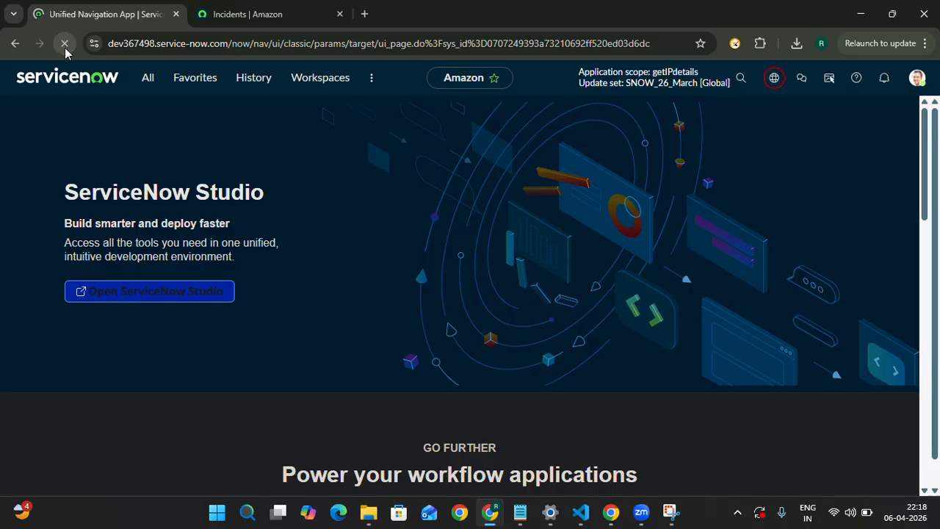
{"action": "left_click", "coordinate": [65, 47]}
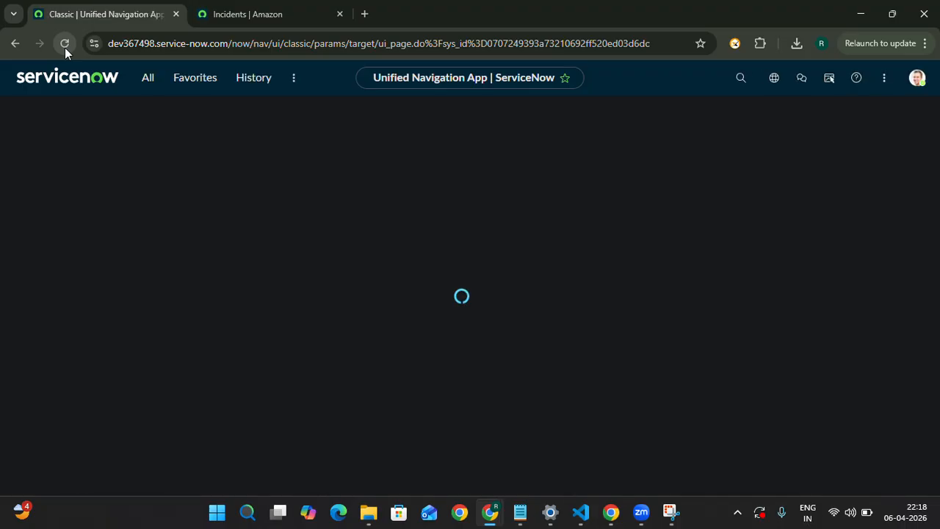
{"action": "left_click", "coordinate": [203, 82]}
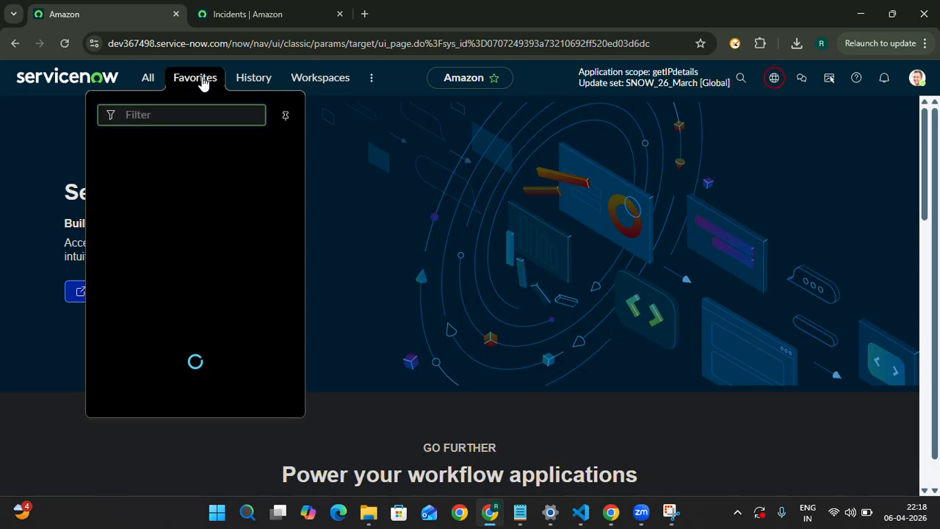
{"action": "left_click", "coordinate": [446, 166]}
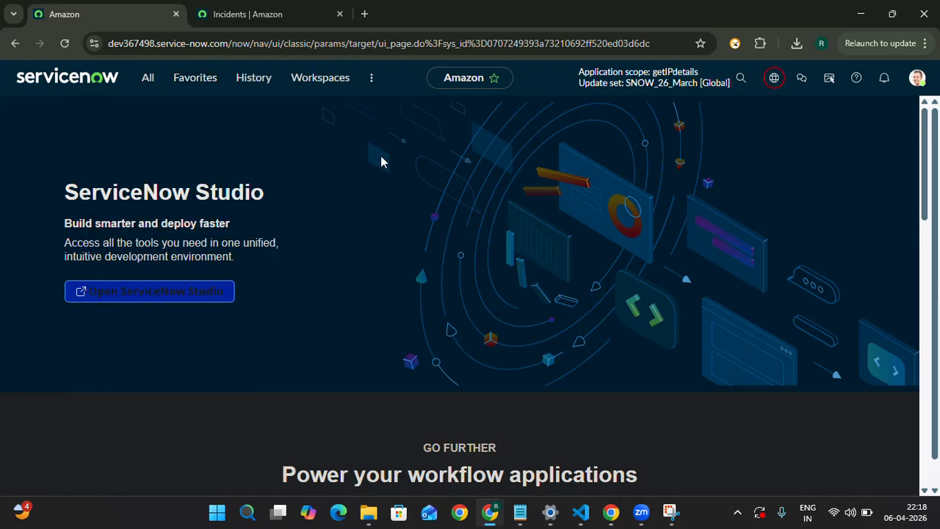
{"action": "left_click", "coordinate": [209, 86]}
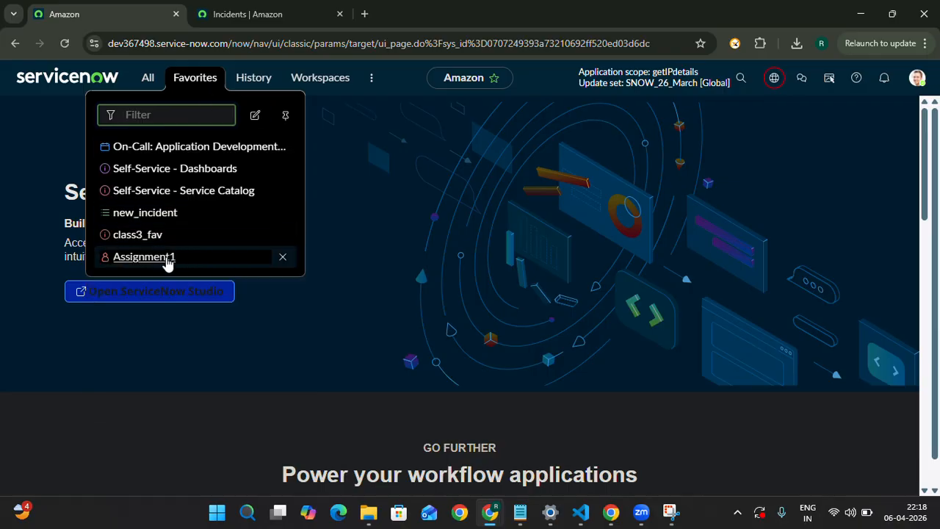
{"action": "left_click", "coordinate": [167, 259]}
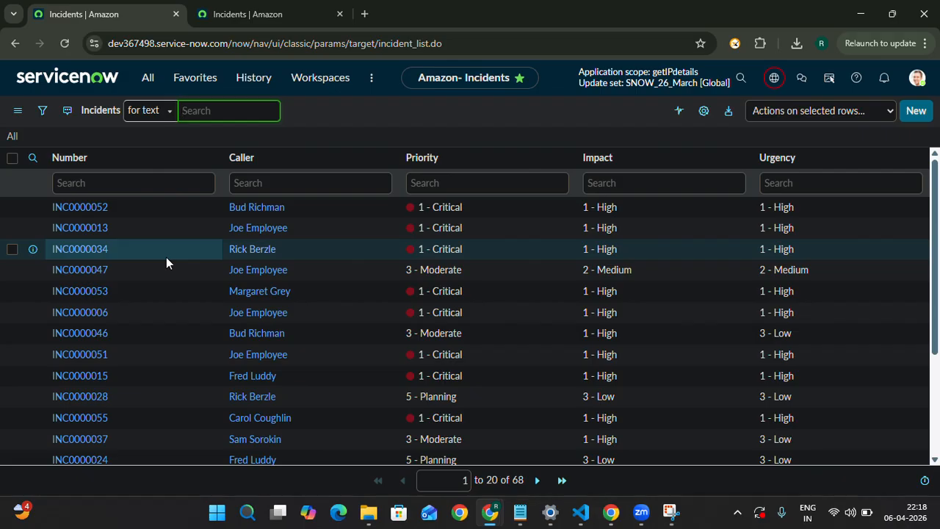
{"action": "left_click", "coordinate": [53, 81]}
{"action": "left_click", "coordinate": [261, 16]}
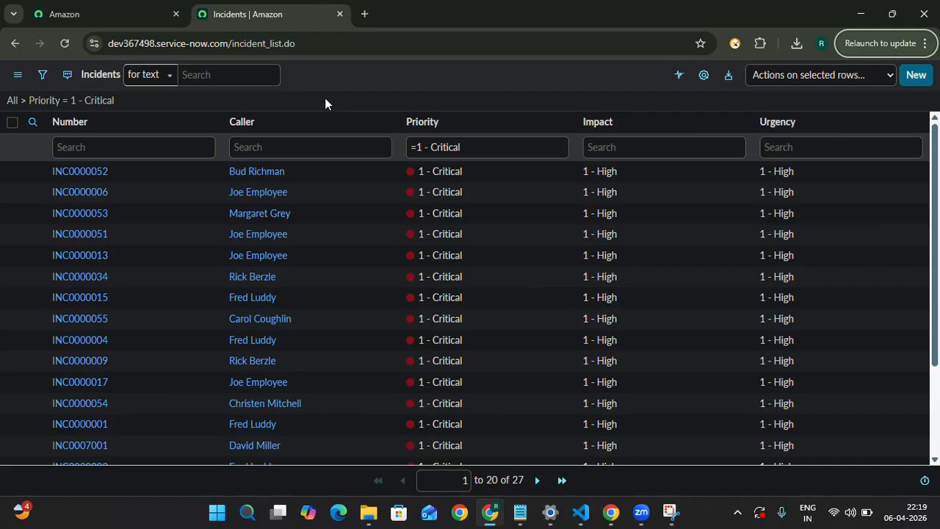
- Highlight the "Demo View" creation requirement in Notepad, and open the incident list's layout configuration
{"action": "key", "text": "alt+Tab"}
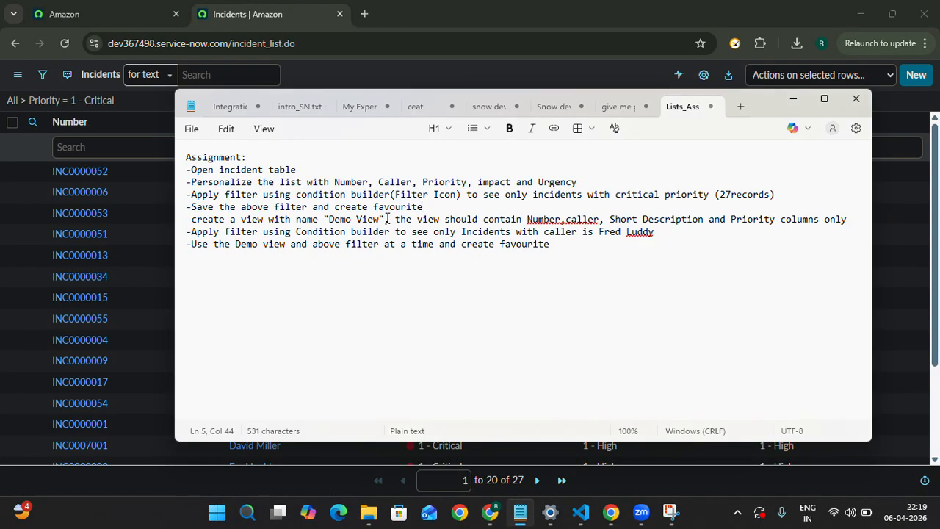
{"action": "left_click_drag", "start_coordinate": [192, 219], "coordinate": [401, 222]}
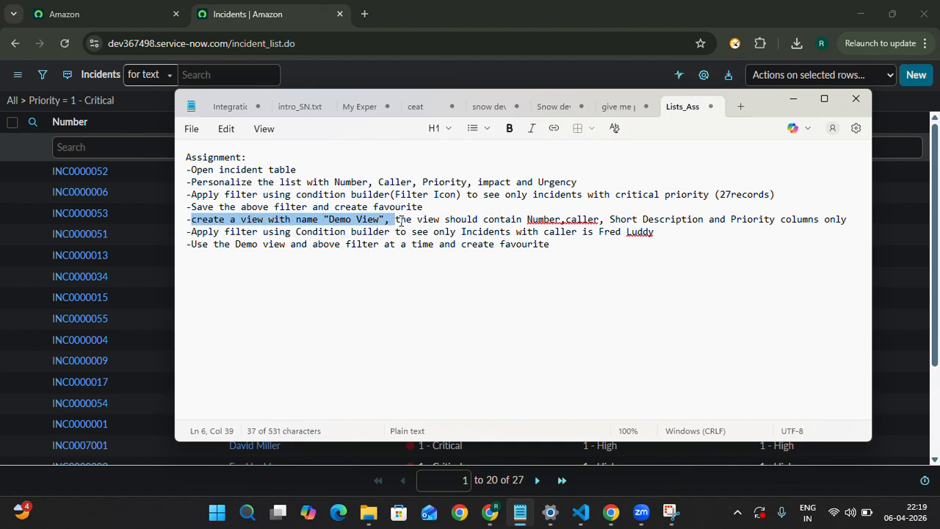
{"action": "key", "text": "alt+Tab"}
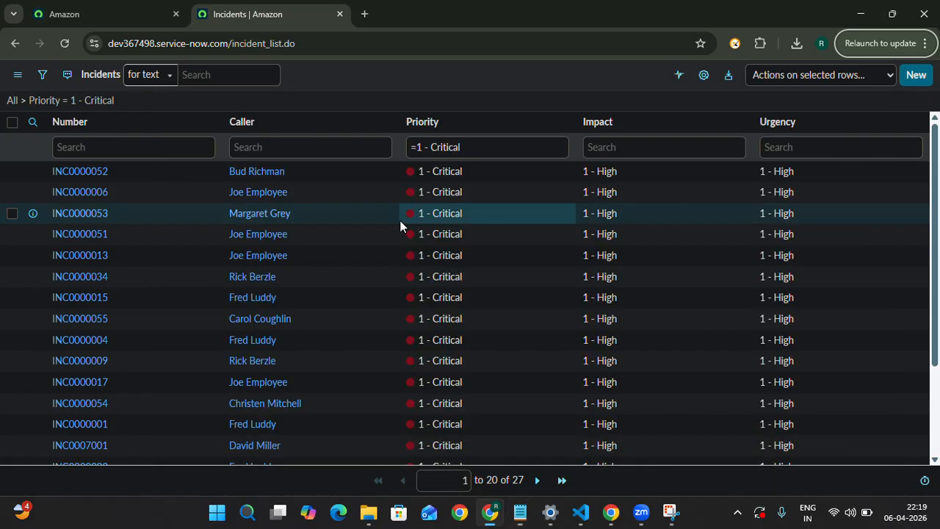
{"action": "right_click", "coordinate": [436, 127]}
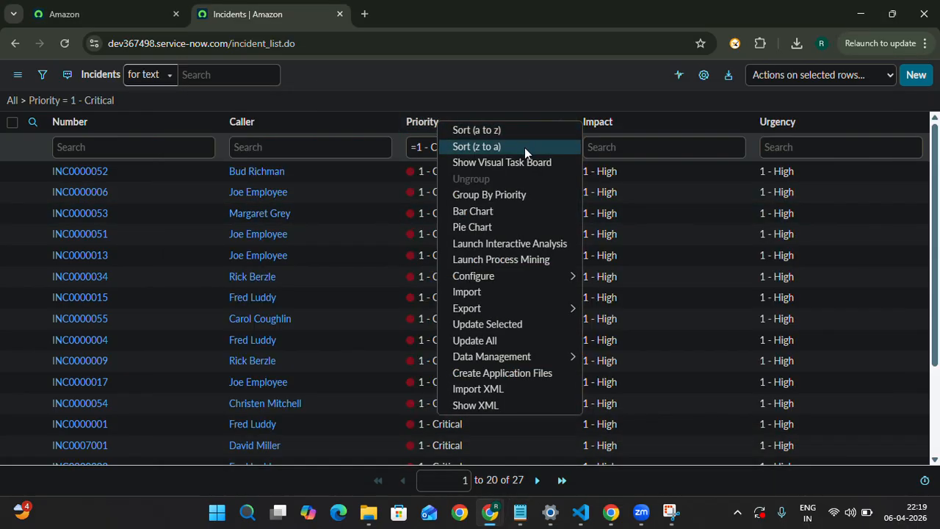
{"action": "mouse_move", "coordinate": [528, 279]}
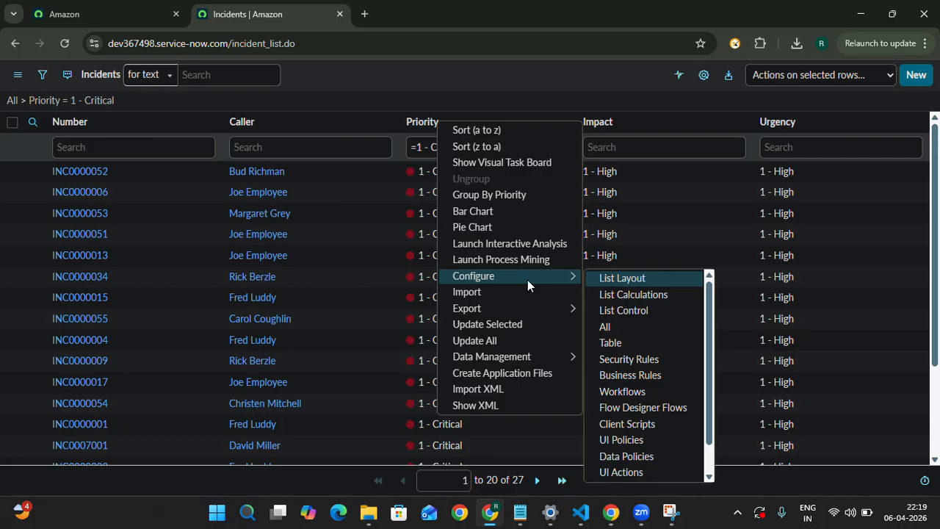
{"action": "left_click", "coordinate": [617, 278]}
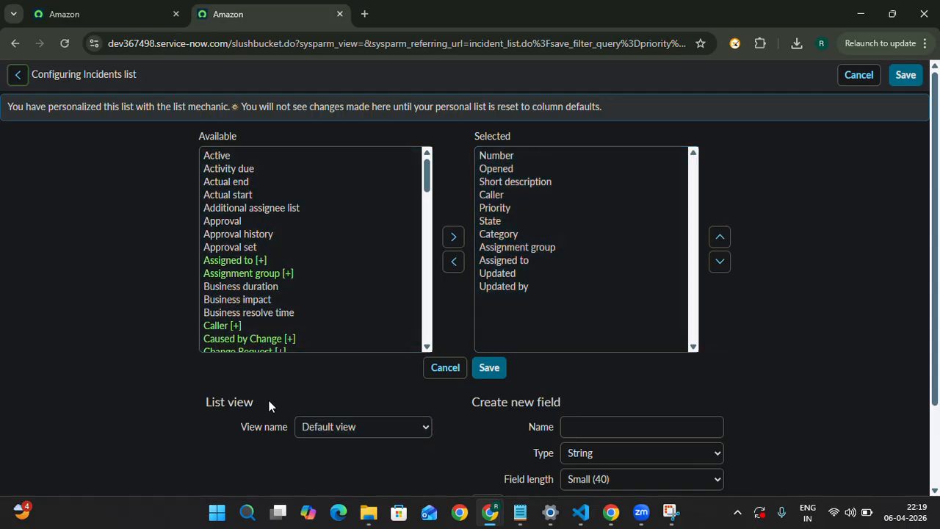
- Highlight the List view heading on the layout page and the Demo View column requirement in Notepad, and look over the layout options
{"action": "left_click_drag", "start_coordinate": [269, 401], "coordinate": [153, 402]}
{"action": "key", "text": "alt+Tab"}
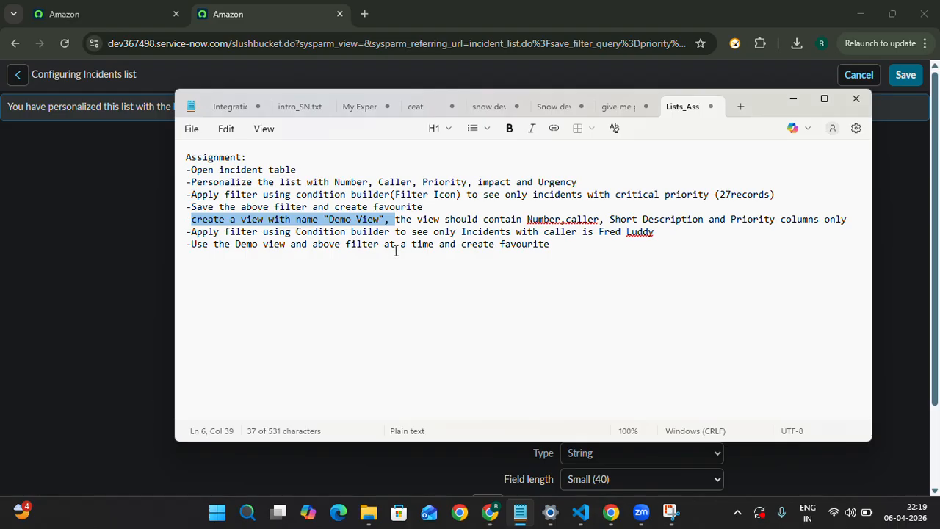
{"action": "left_click_drag", "start_coordinate": [397, 220], "coordinate": [530, 213]}
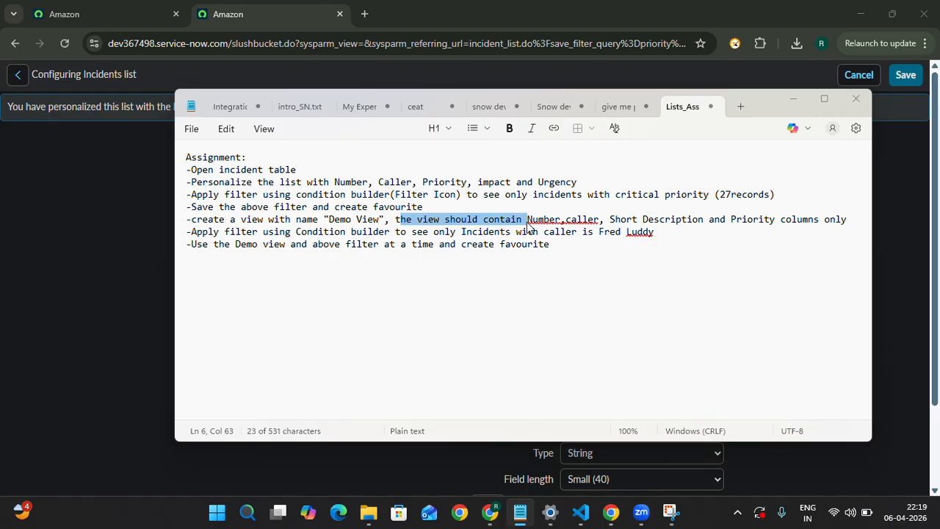
{"action": "key", "text": "alt+Tab"}
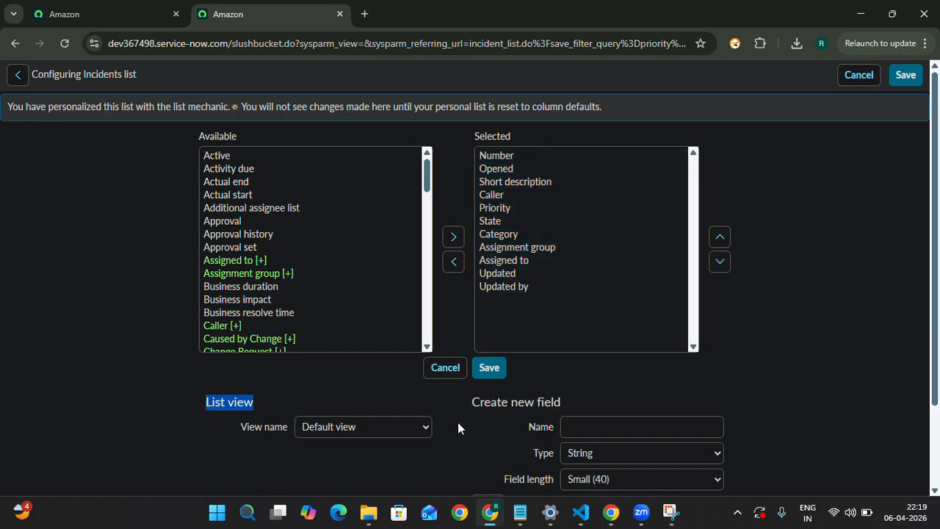
{"action": "scroll", "coordinate": [458, 423], "scroll_direction": "down", "scroll_amount": 2}
{"action": "scroll", "coordinate": [458, 424], "scroll_direction": "up", "scroll_amount": 2}
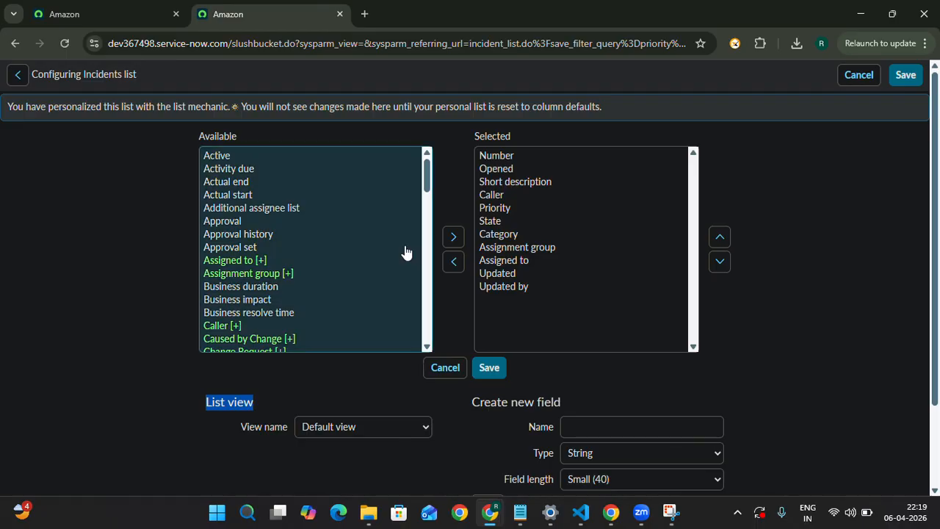
- Check the required columns in Notepad, and remove Opened from the list layout's selected columns
{"action": "left_click", "coordinate": [504, 157]}
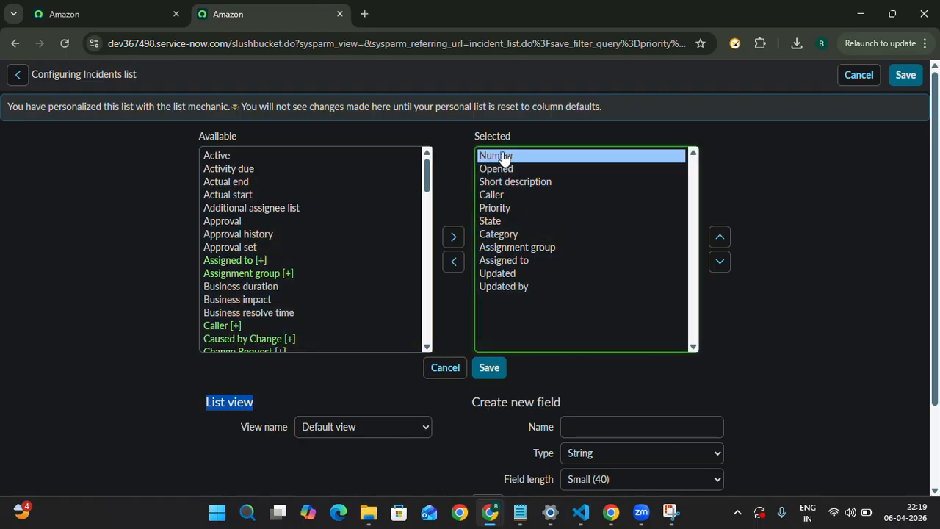
{"action": "key", "text": "alt+Tab"}
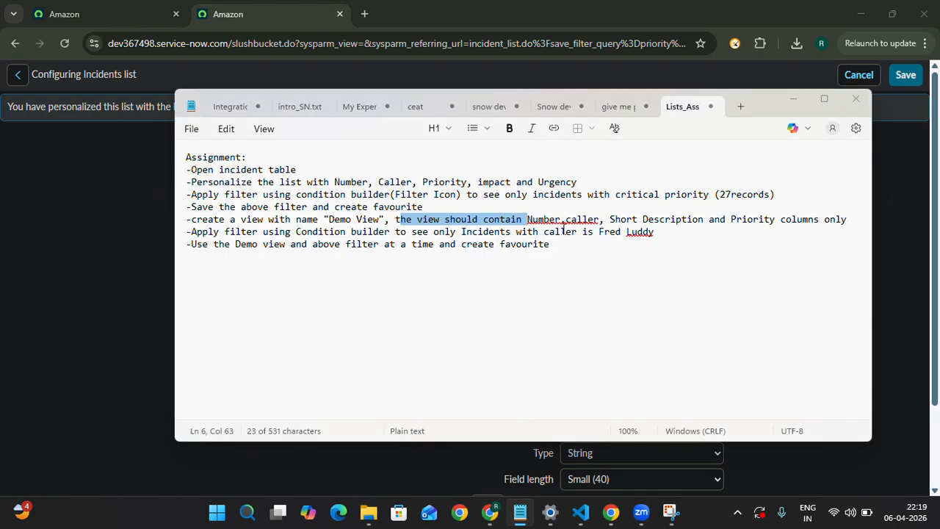
{"action": "key", "text": "alt+Tab"}
{"action": "left_click", "coordinate": [514, 169]}
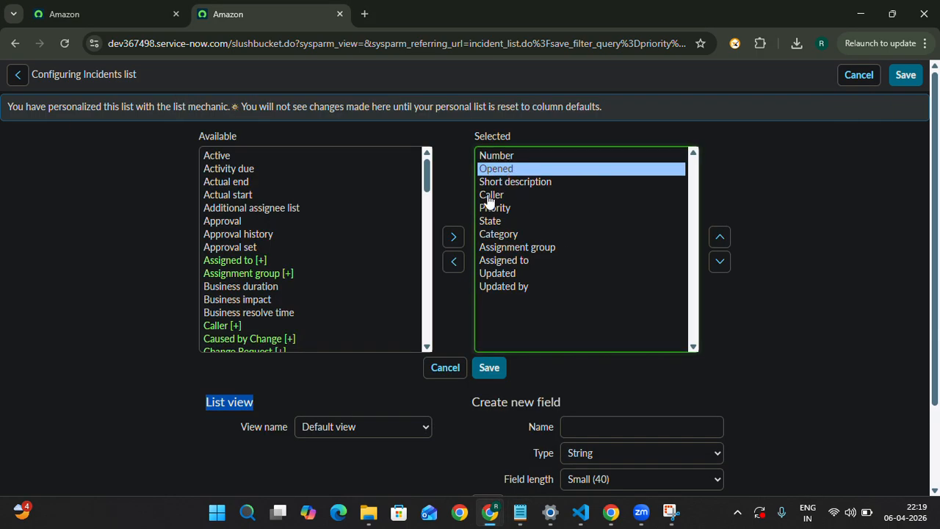
{"action": "left_click", "coordinate": [454, 261]}
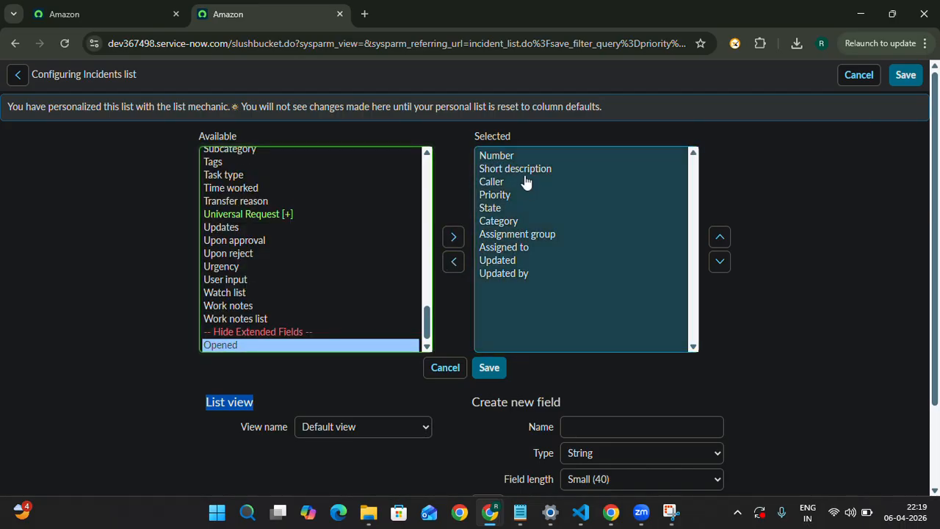
- Compare the column order with the Notepad assignment, and move Caller above Short description in the selected columns
{"action": "left_click", "coordinate": [519, 169]}
{"action": "key", "text": "alt+Tab"}
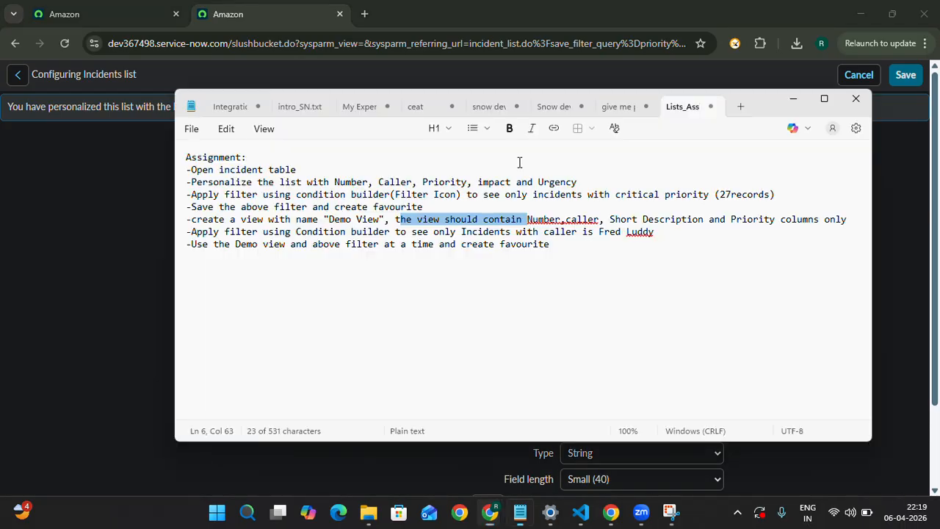
{"action": "key", "text": "alt+Tab"}
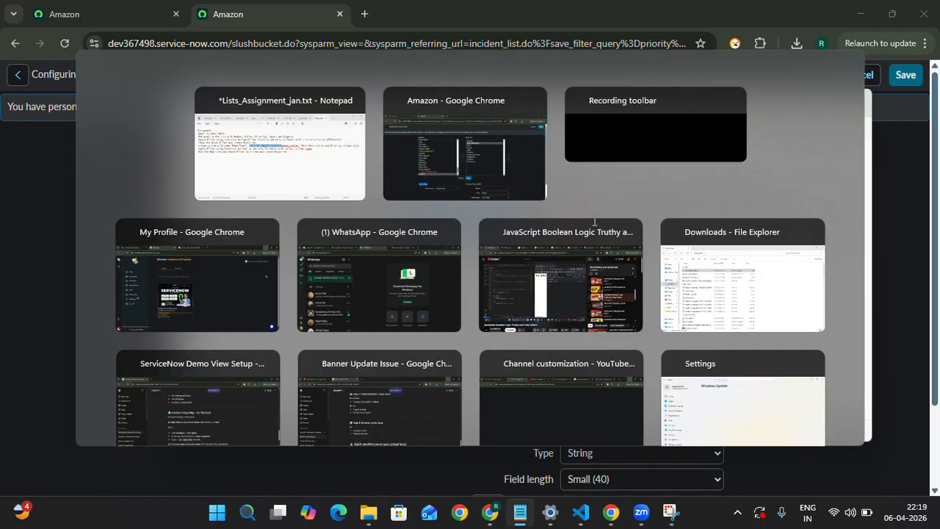
{"action": "key", "text": "alt+Tab"}
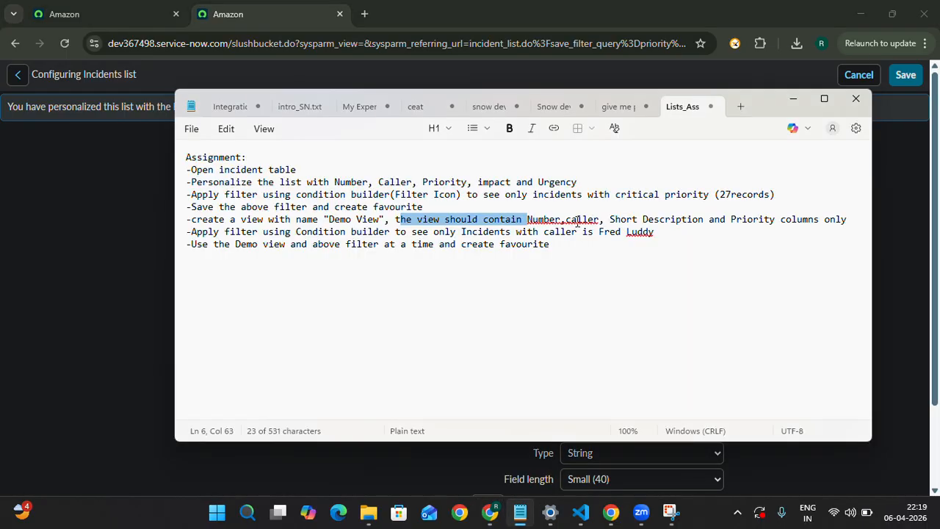
{"action": "key", "text": "alt+Tab"}
{"action": "left_click", "coordinate": [512, 182]}
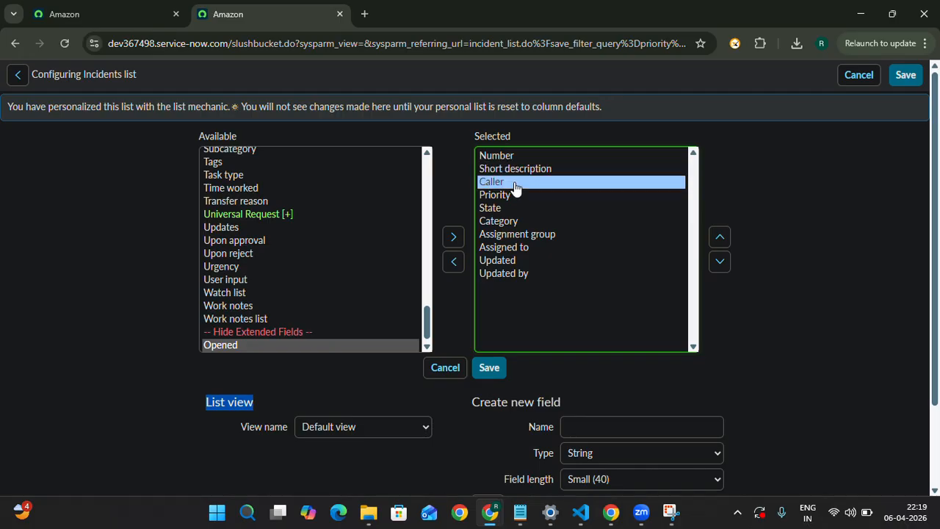
{"action": "left_click", "coordinate": [720, 240]}
- Check the required columns in Notepad, and remove State, Category, Assignment group, Assigned to, Updated and Updated by from the selected columns
{"action": "key", "text": "alt+Tab"}
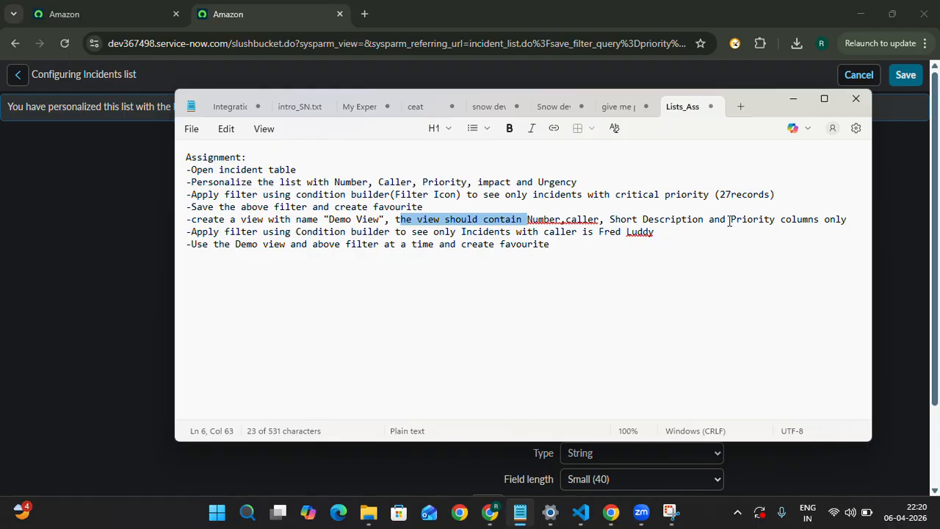
{"action": "key", "text": "alt+Tab"}
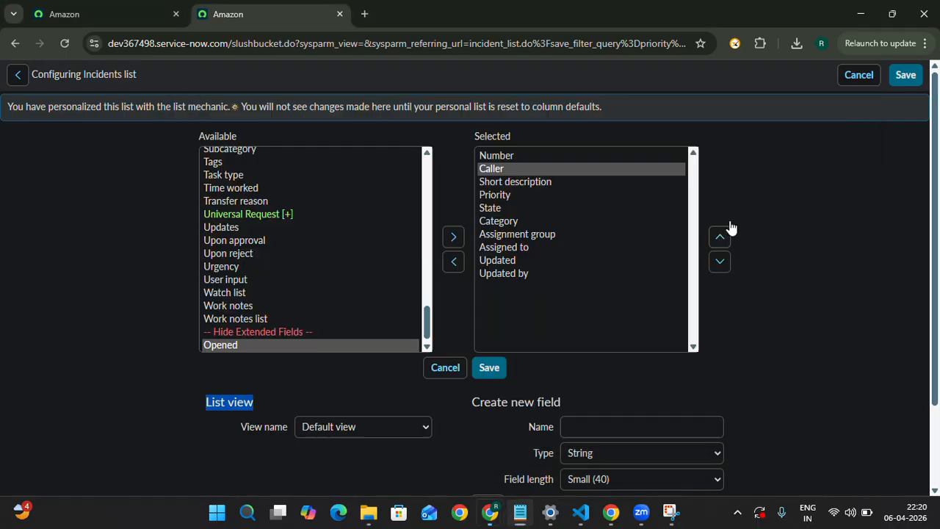
{"action": "left_click", "coordinate": [507, 197]}
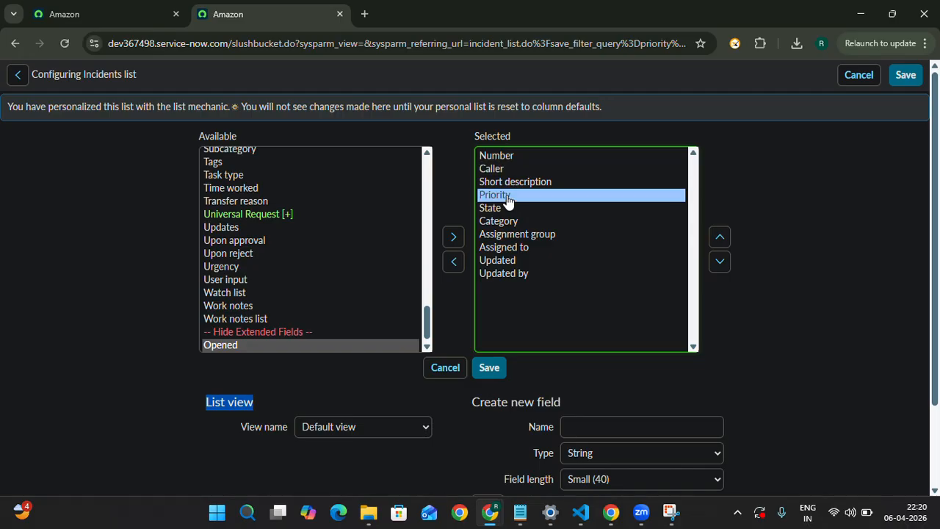
{"action": "left_click", "coordinate": [500, 210]}
{"action": "key", "text": "alt+Tab"}
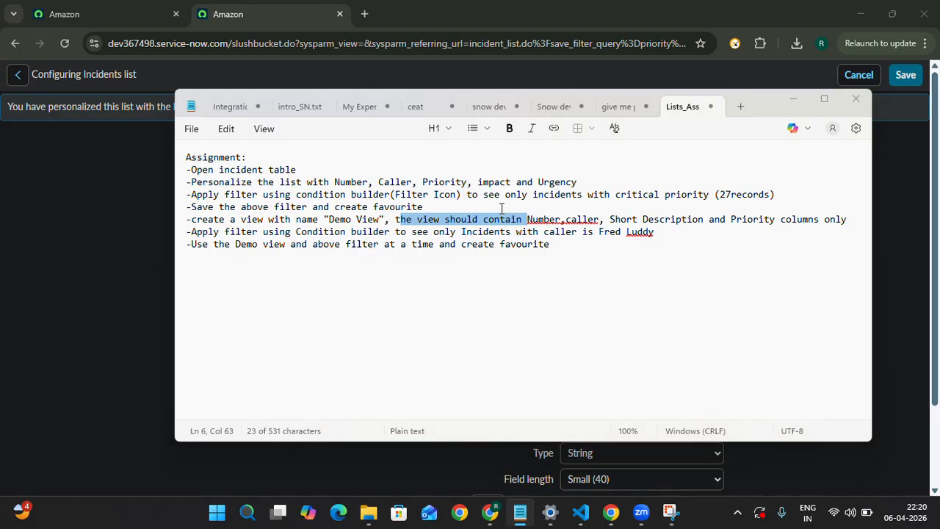
{"action": "key", "text": "alt+Tab"}
{"action": "left_click", "coordinate": [505, 221], "text": "ctrl"}
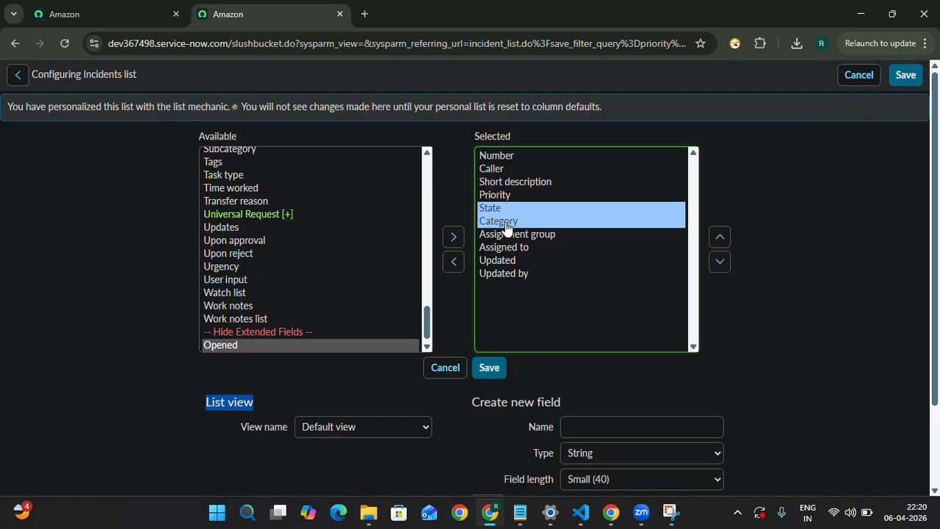
{"action": "left_click", "coordinate": [507, 234], "text": "ctrl"}
{"action": "left_click", "coordinate": [511, 247], "text": "ctrl"}
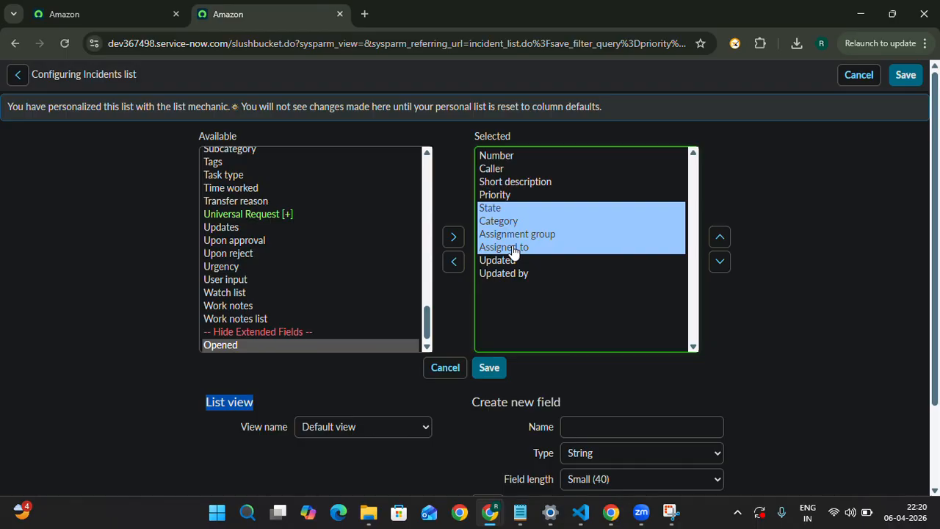
{"action": "left_click", "coordinate": [516, 261], "text": "ctrl"}
{"action": "left_click", "coordinate": [514, 275], "text": "ctrl"}
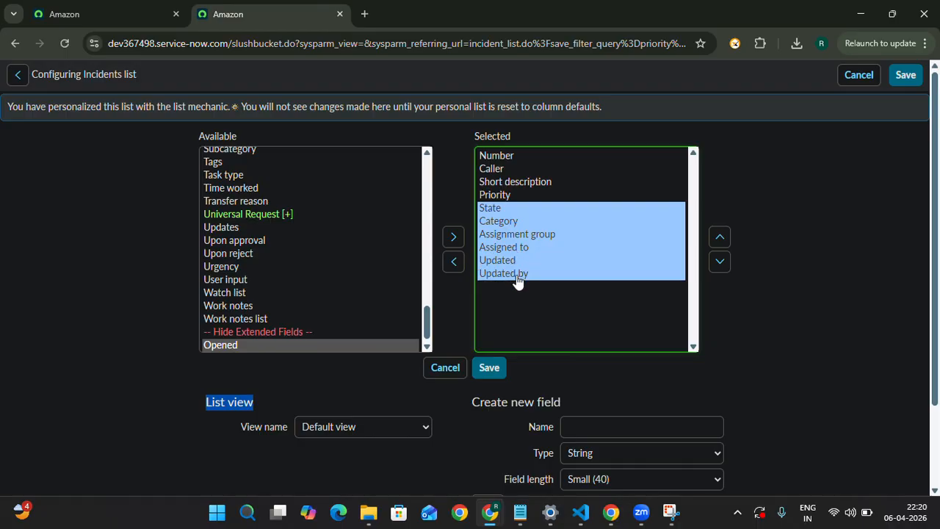
{"action": "left_click", "coordinate": [453, 262]}
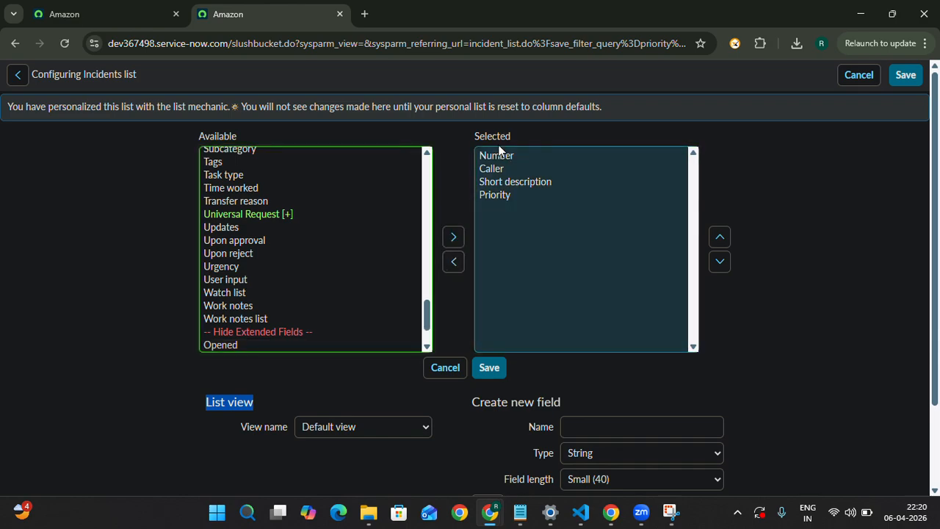
- Compare the selected columns and the required view name with the Notepad assignment, and look over the existing view names
{"action": "key", "text": "alt+Tab"}
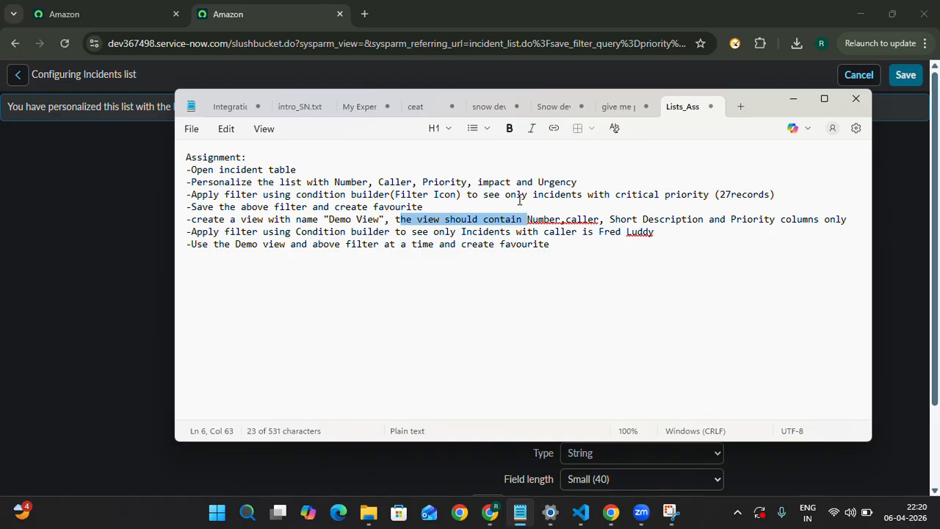
{"action": "key", "text": "alt+Tab"}
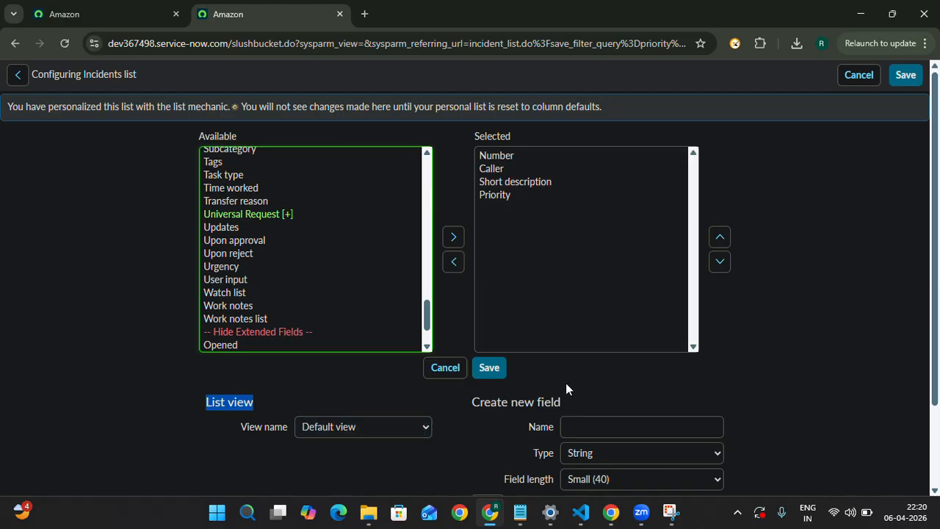
{"action": "left_click", "coordinate": [415, 432]}
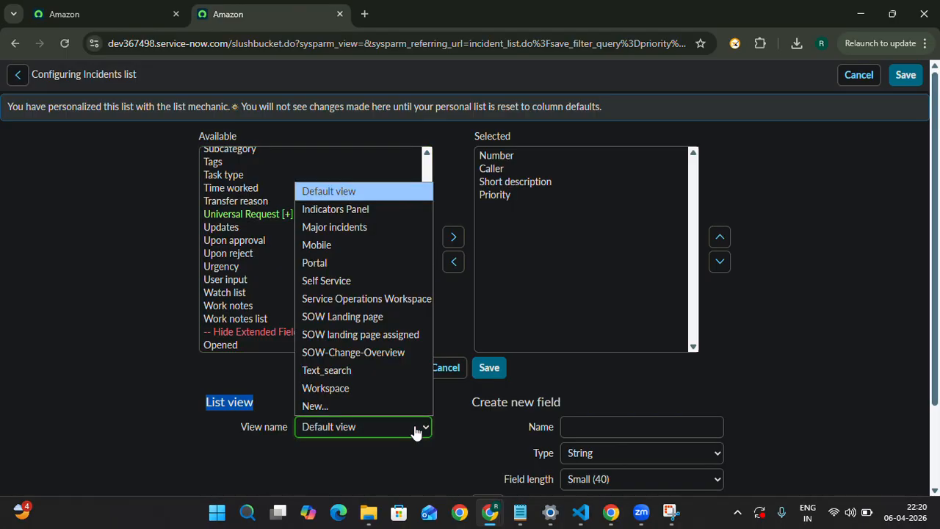
{"action": "key", "text": "alt+Tab"}
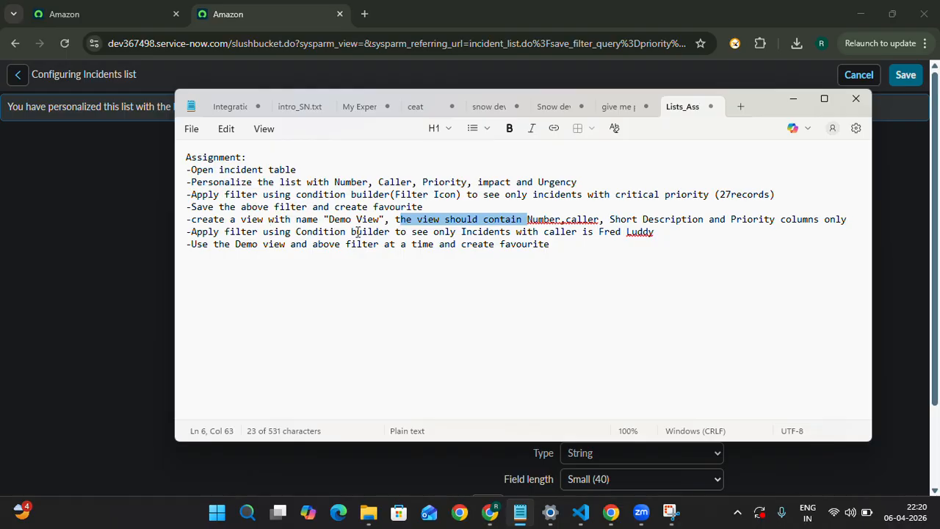
{"action": "key", "text": "alt+Tab"}
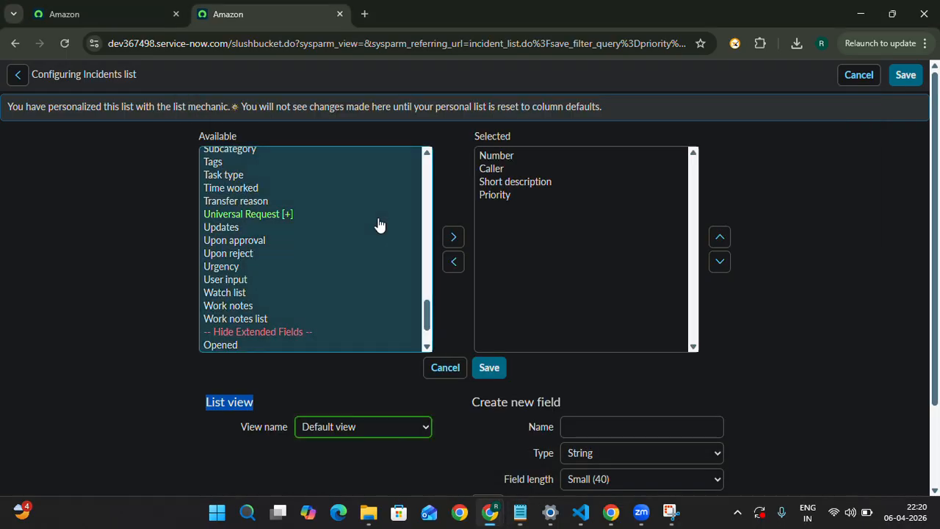
- Try to add a new Small (40) String field named "Demo View" to the list layout's selected columns
{"action": "left_click", "coordinate": [584, 419]}
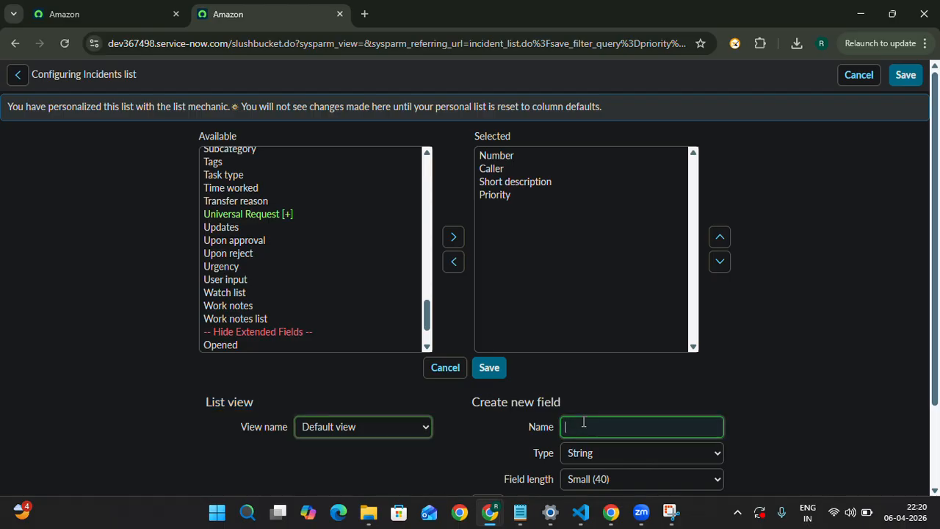
{"action": "type", "text": "D"}
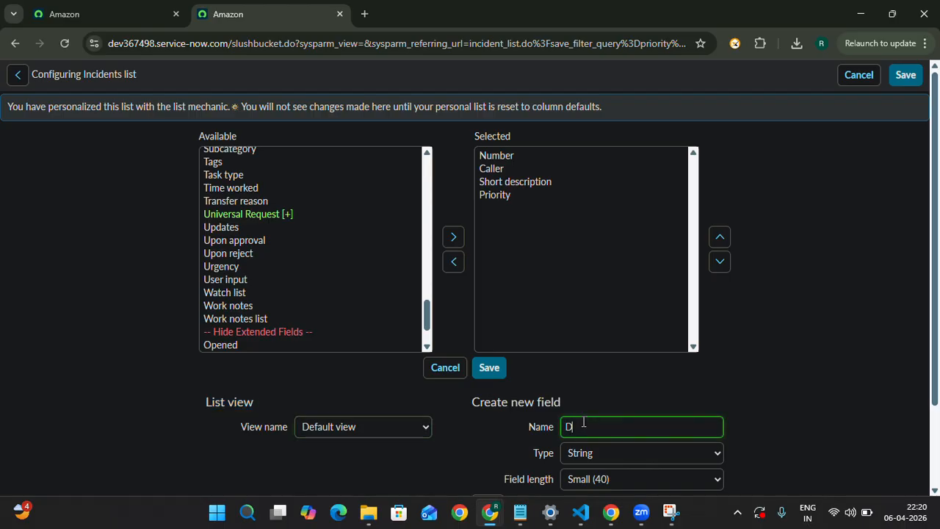
{"action": "type", "text": "emo View"}
{"action": "scroll", "coordinate": [471, 434], "scroll_direction": "down", "scroll_amount": 2}
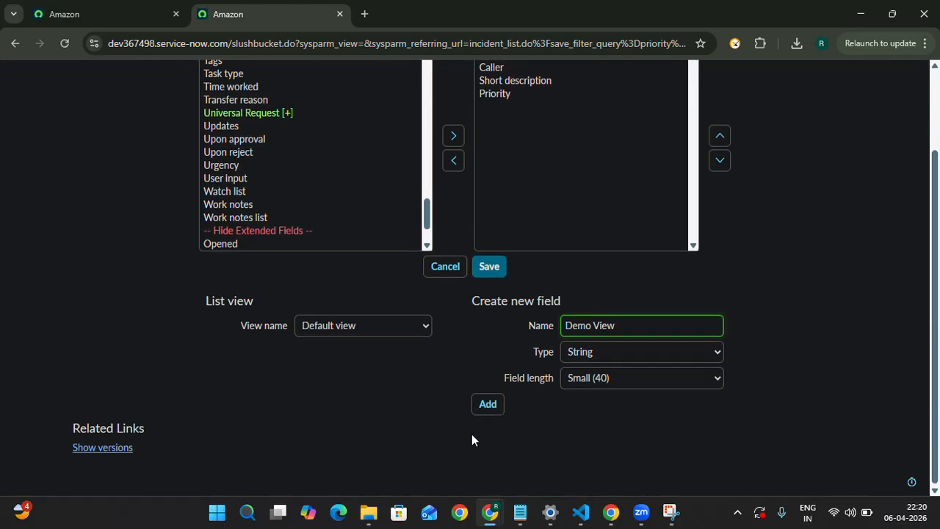
{"action": "left_click", "coordinate": [366, 331]}
{"action": "left_click", "coordinate": [366, 331]}
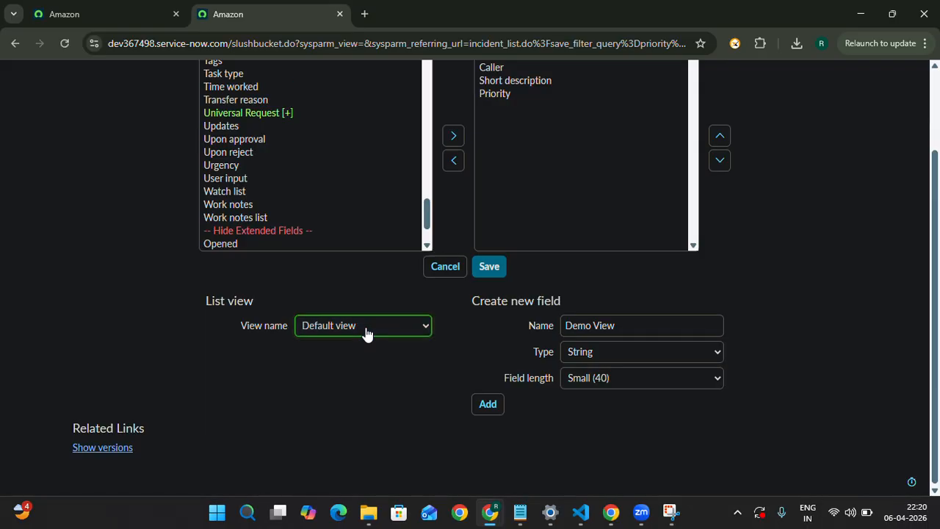
{"action": "left_click", "coordinate": [487, 403]}
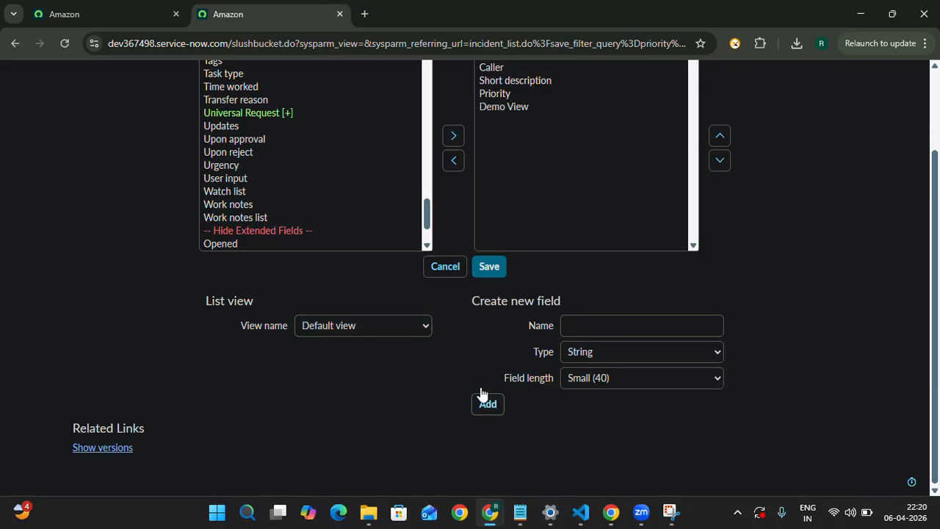
{"action": "scroll", "coordinate": [459, 338], "scroll_direction": "up", "scroll_amount": 2}
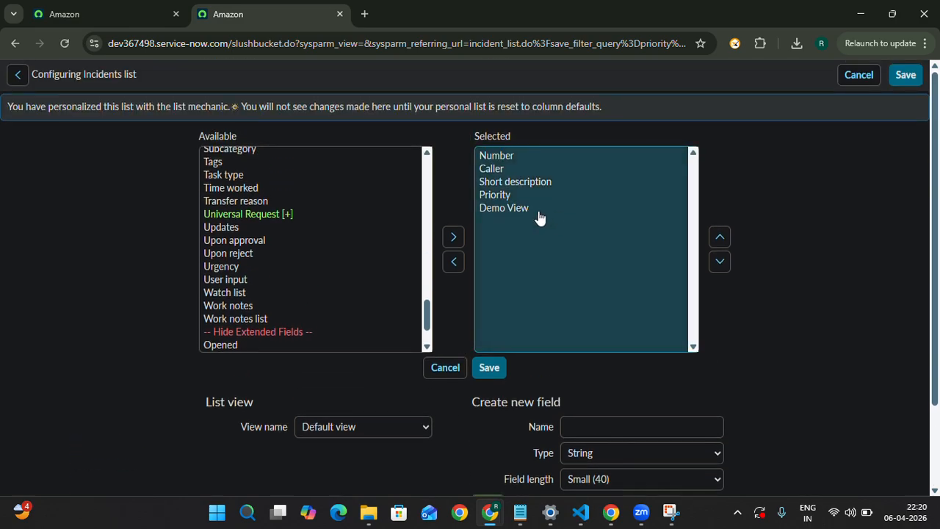
{"action": "left_click", "coordinate": [513, 211]}
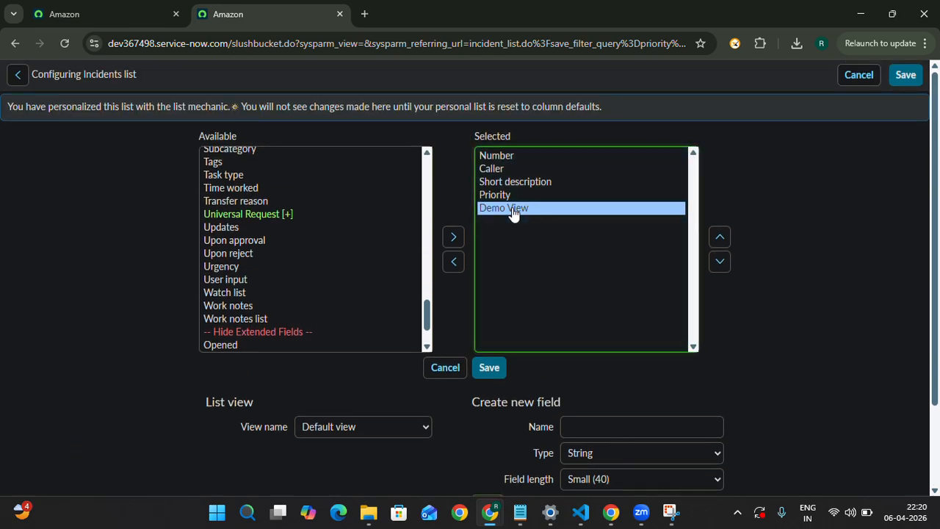
{"action": "key", "text": "alt+Tab"}
{"action": "left_click", "coordinate": [367, 264]}
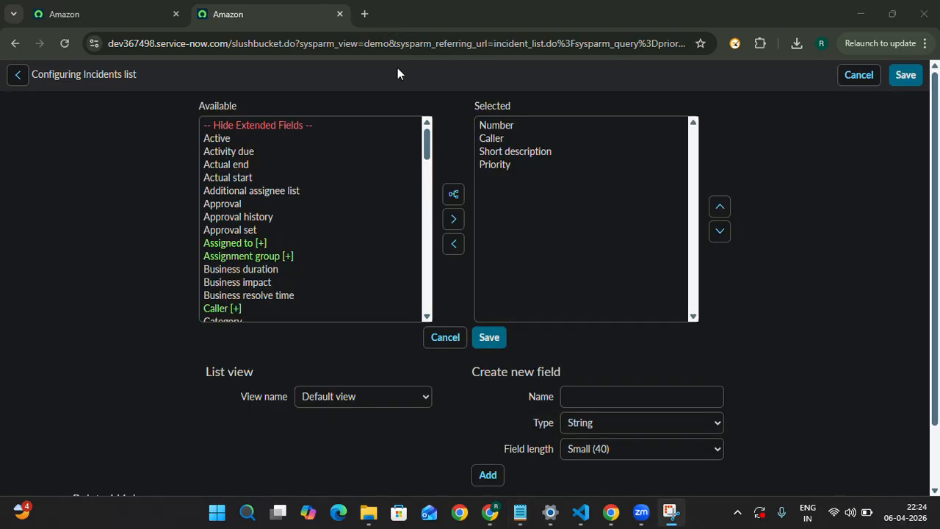
- Create a new list view named "Demo View" with the selected columns, and save the list layout
{"action": "left_click", "coordinate": [350, 397]}
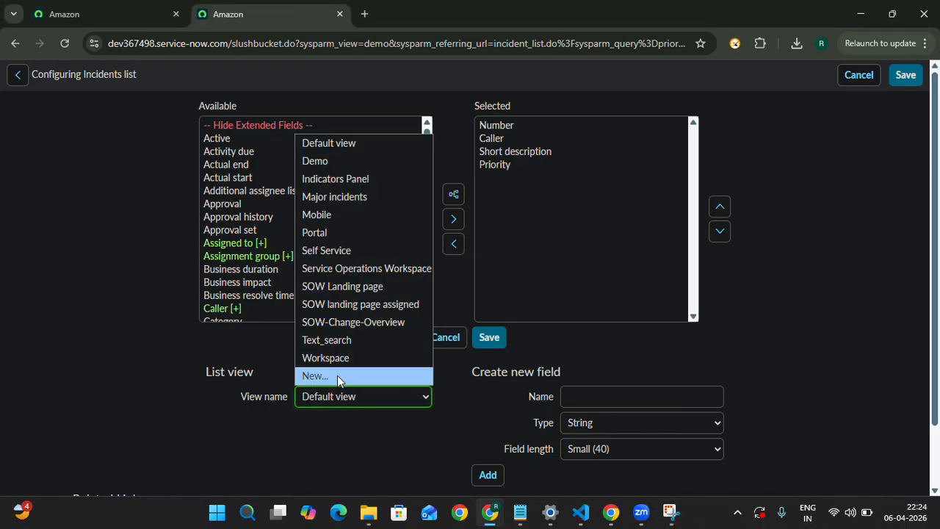
{"action": "left_click", "coordinate": [337, 375]}
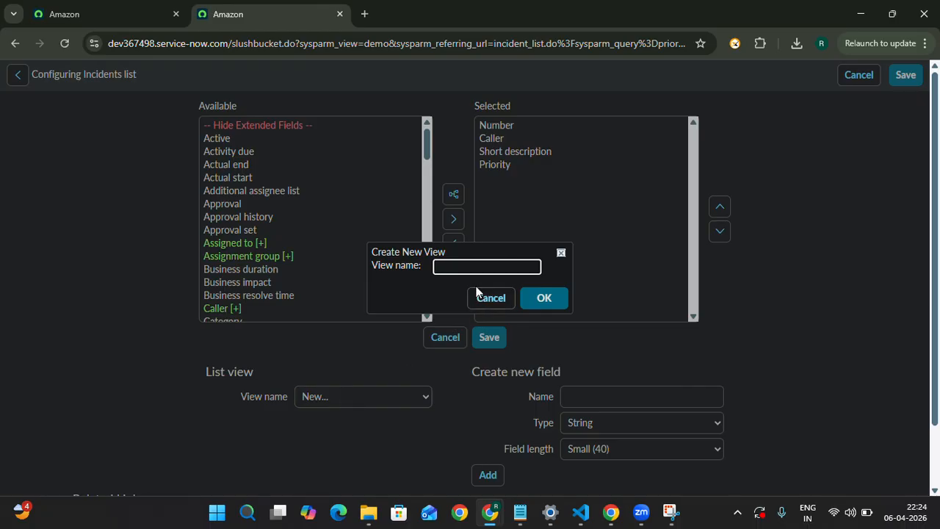
{"action": "type", "text": "De"}
{"action": "key", "text": "Down"}
{"action": "key", "text": "Return"}
{"action": "type", "text": "View"}
{"action": "left_click", "coordinate": [543, 299]}
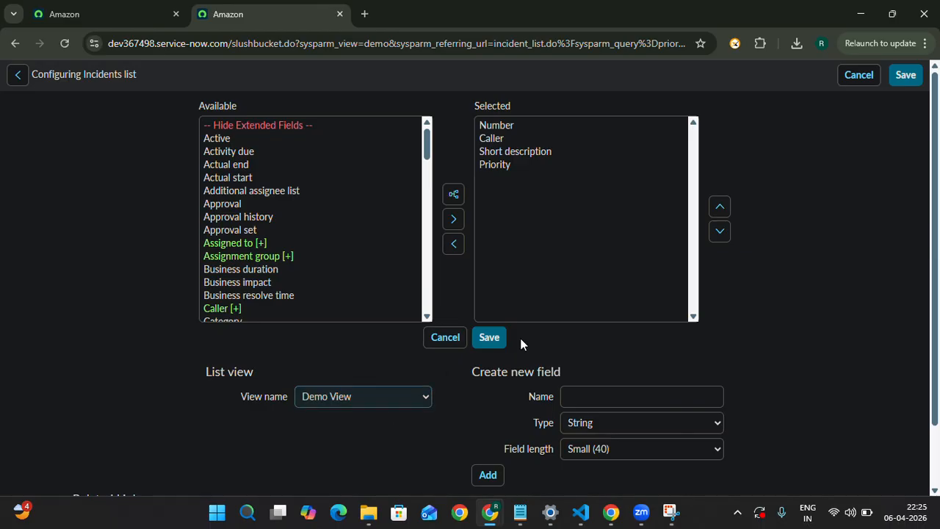
{"action": "left_click", "coordinate": [489, 339]}
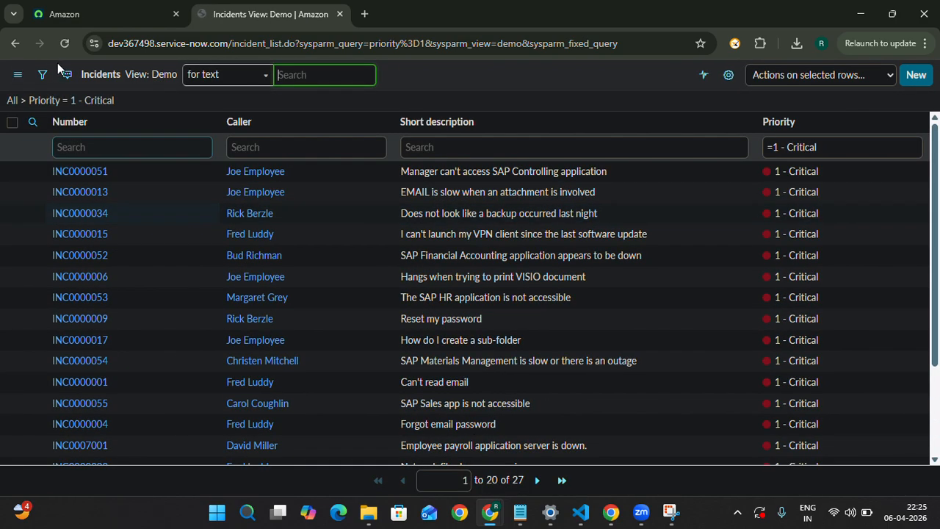
- Switch the incident list to the Demo View
{"action": "left_click", "coordinate": [18, 75]}
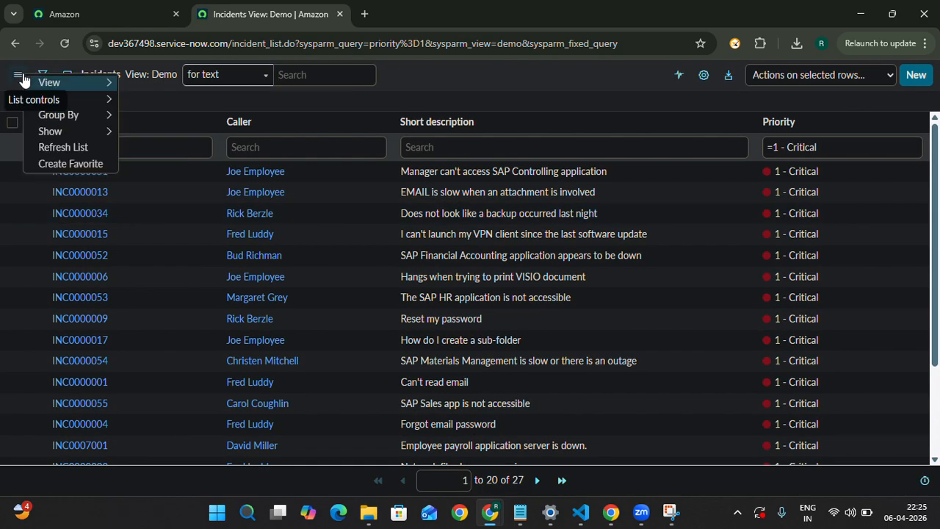
{"action": "mouse_move", "coordinate": [41, 83]}
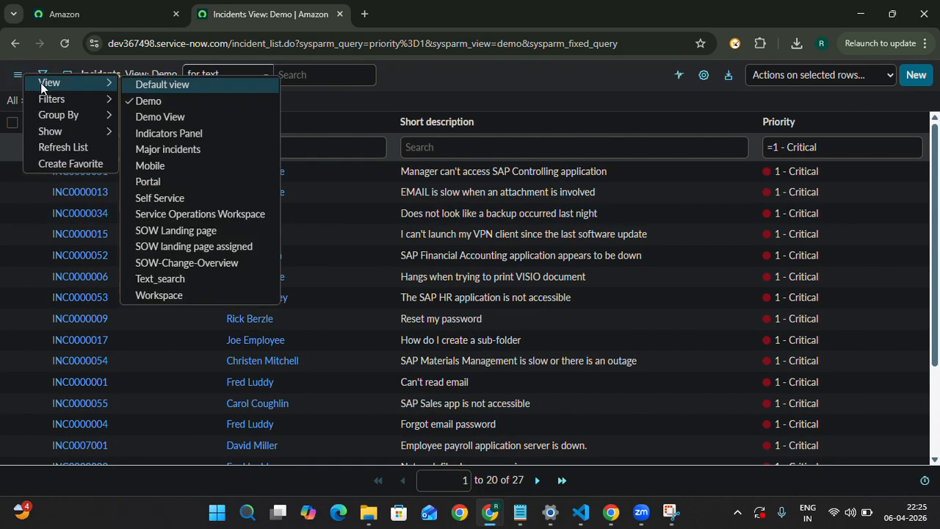
{"action": "left_click", "coordinate": [150, 117]}
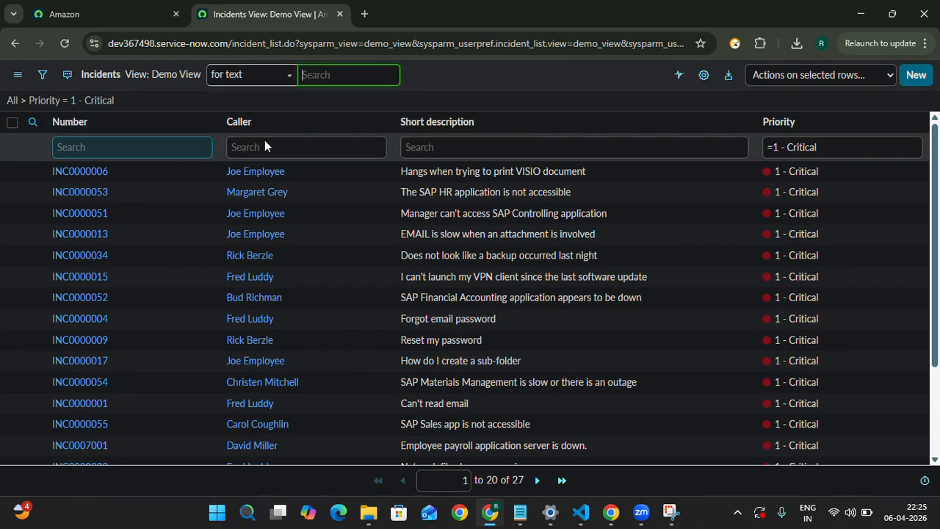
- Highlight the condition builder requirement for the caller filter in Notepad, and return to the incident list
{"action": "key", "text": "alt+Tab"}
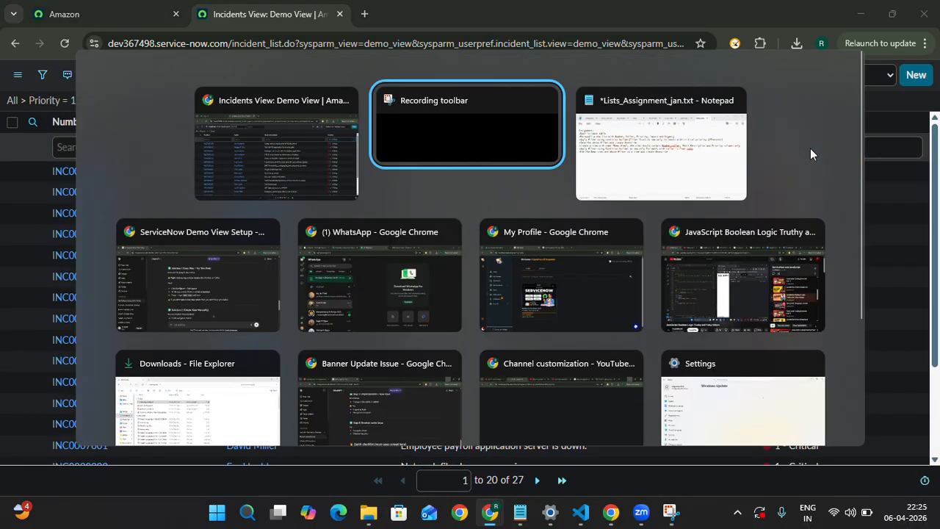
{"action": "key", "text": "alt+Tab"}
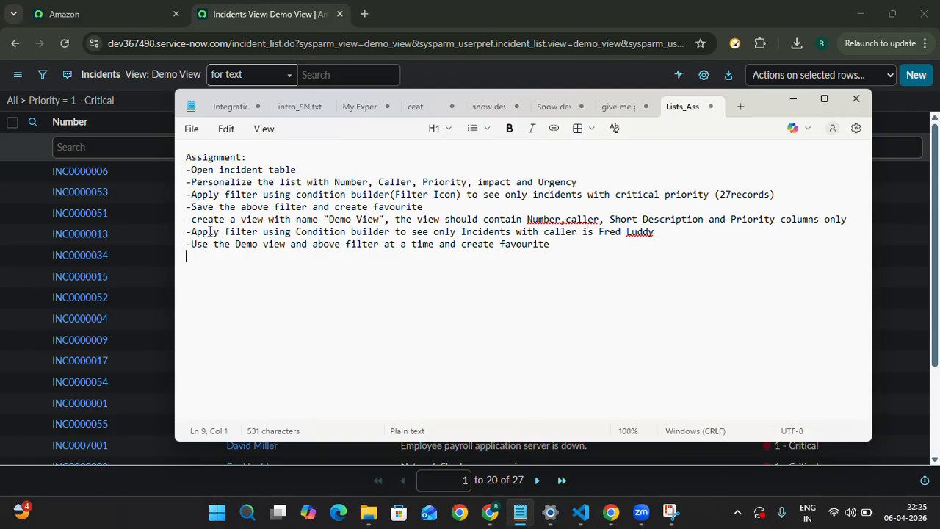
{"action": "left_click_drag", "start_coordinate": [191, 231], "coordinate": [430, 236]}
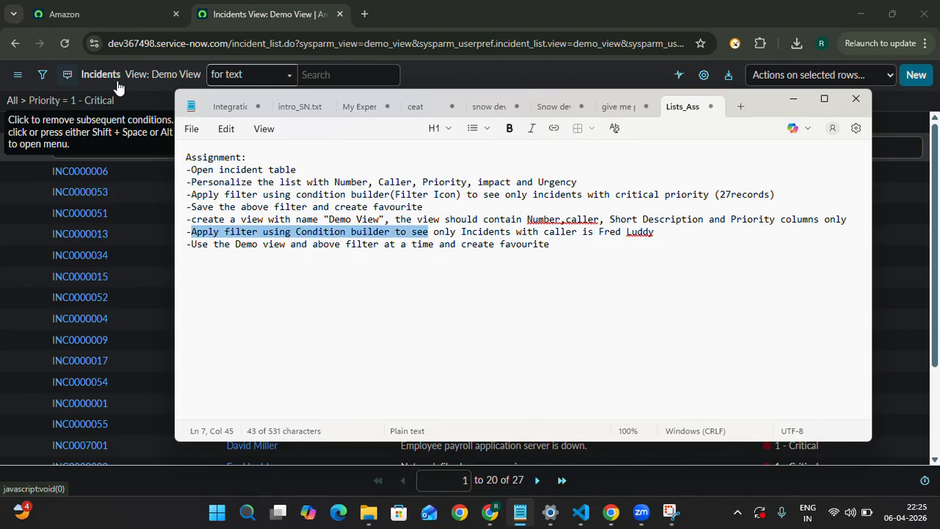
{"action": "left_click", "coordinate": [513, 78]}
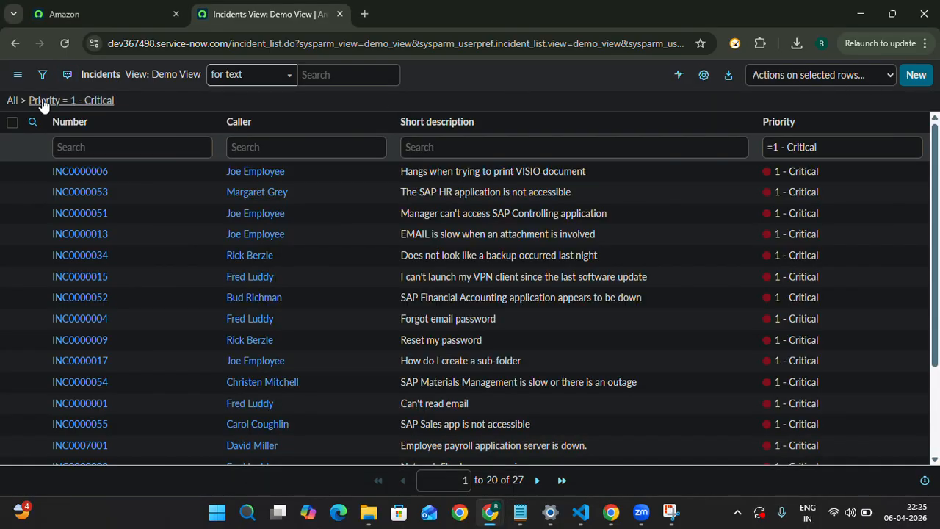
- Clear the Priority filter from the incident list, open the condition builder, and check the caller requirement in Notepad
{"action": "left_click", "coordinate": [13, 101]}
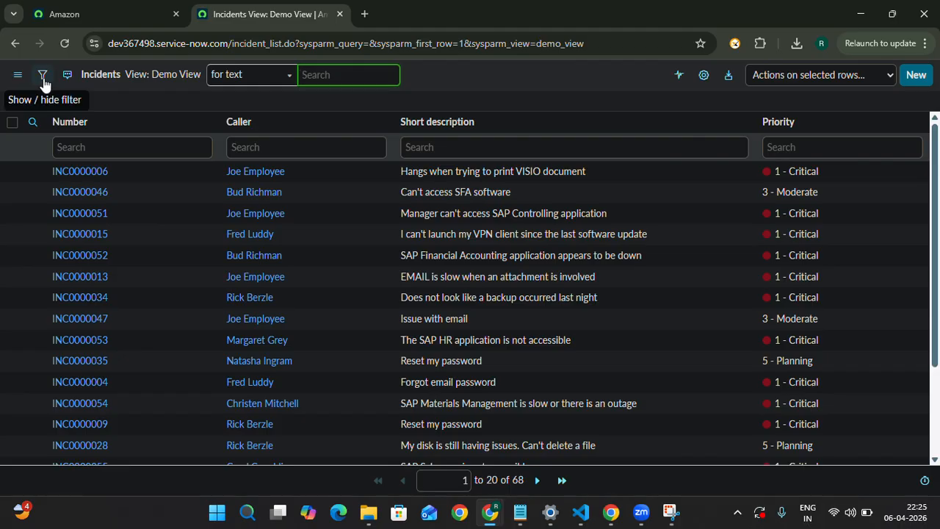
{"action": "left_click", "coordinate": [43, 75]}
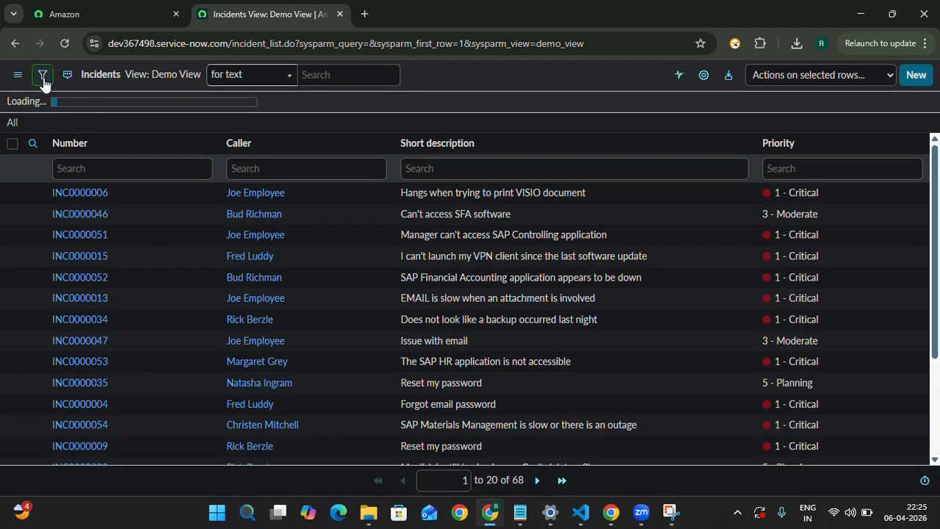
{"action": "key", "text": "alt+Tab"}
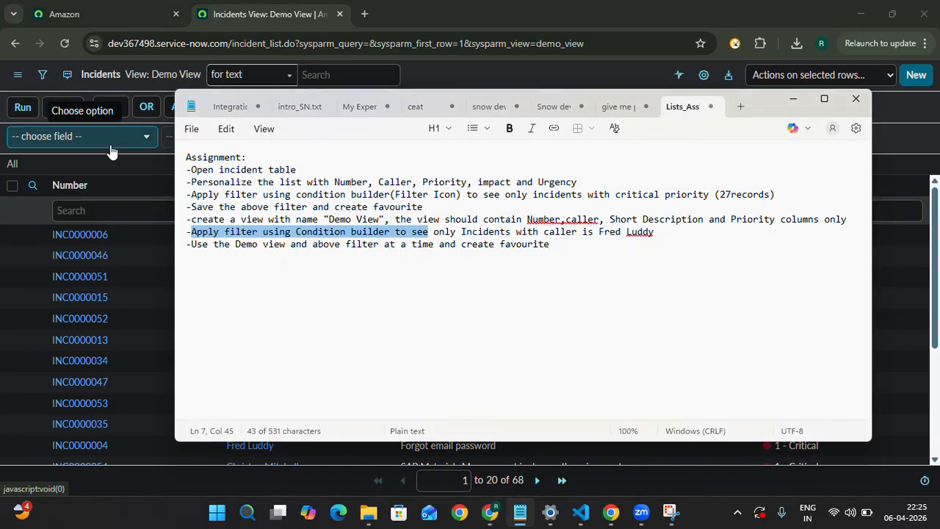
{"action": "key", "text": "alt+Tab"}
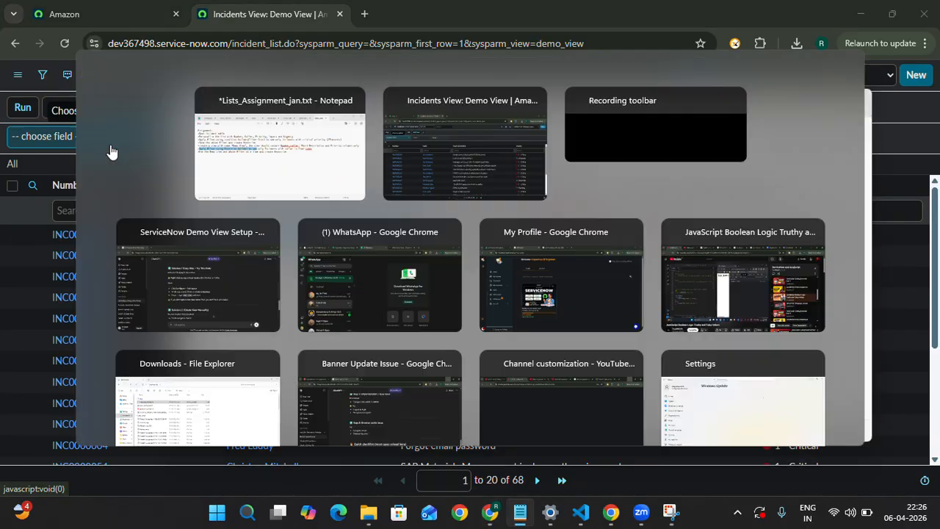
- Filter the incident list with the condition Caller is the person named in the assignment, and run the filter
{"action": "left_click", "coordinate": [110, 145]}
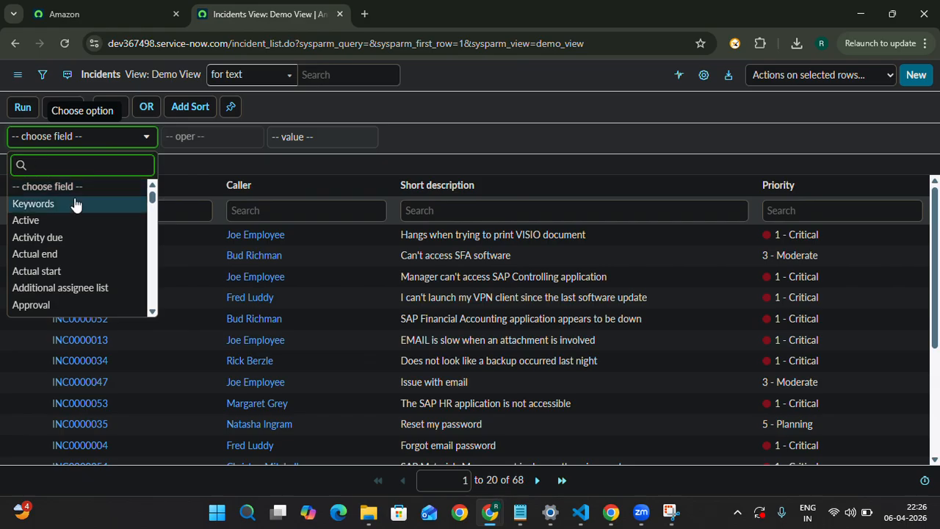
{"action": "type", "text": "call"}
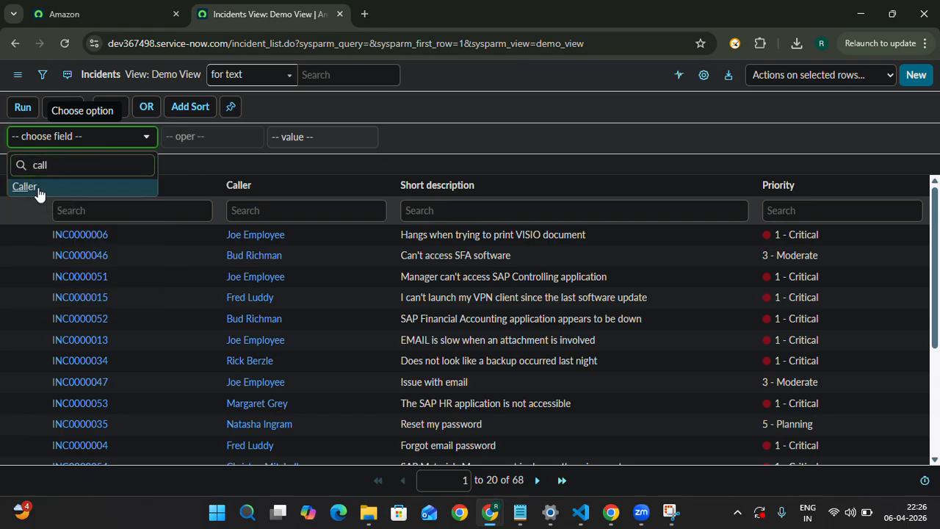
{"action": "left_click", "coordinate": [38, 193]}
{"action": "left_click", "coordinate": [321, 137]}
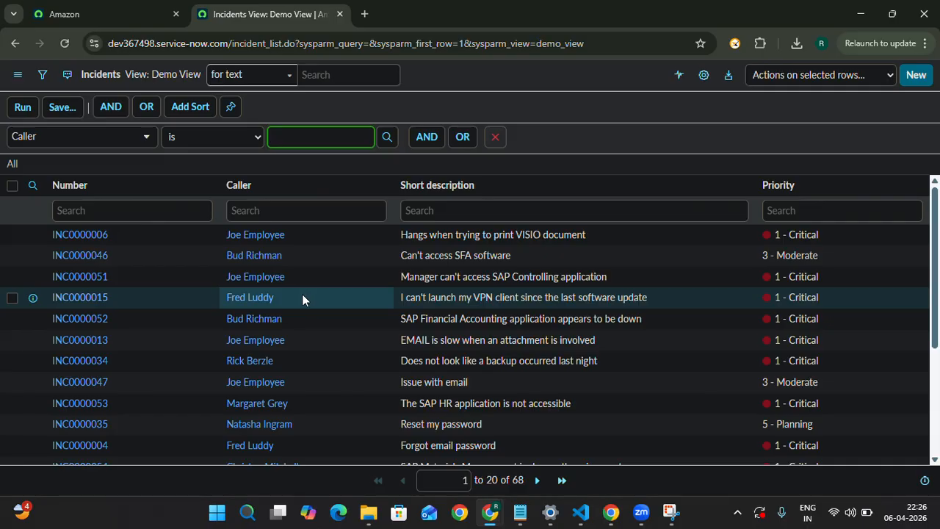
{"action": "type", "text": "Fred"}
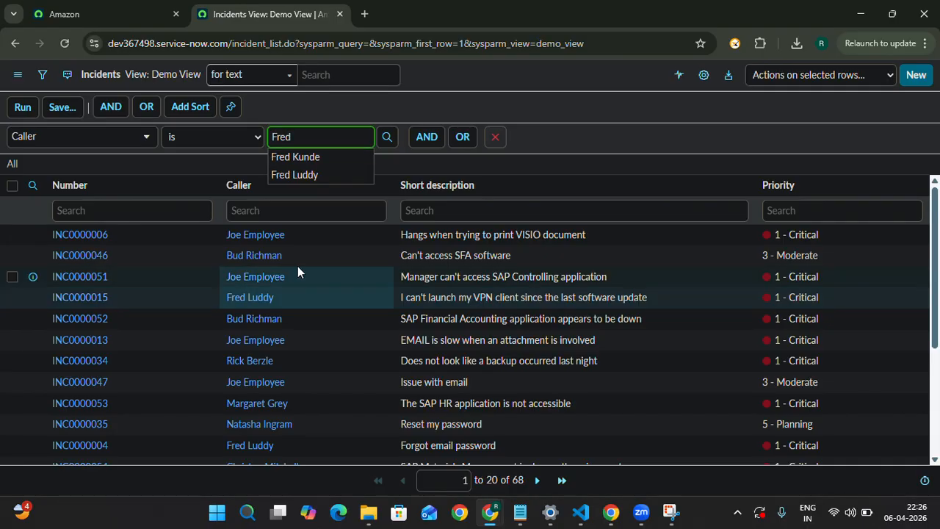
{"action": "left_click", "coordinate": [296, 176]}
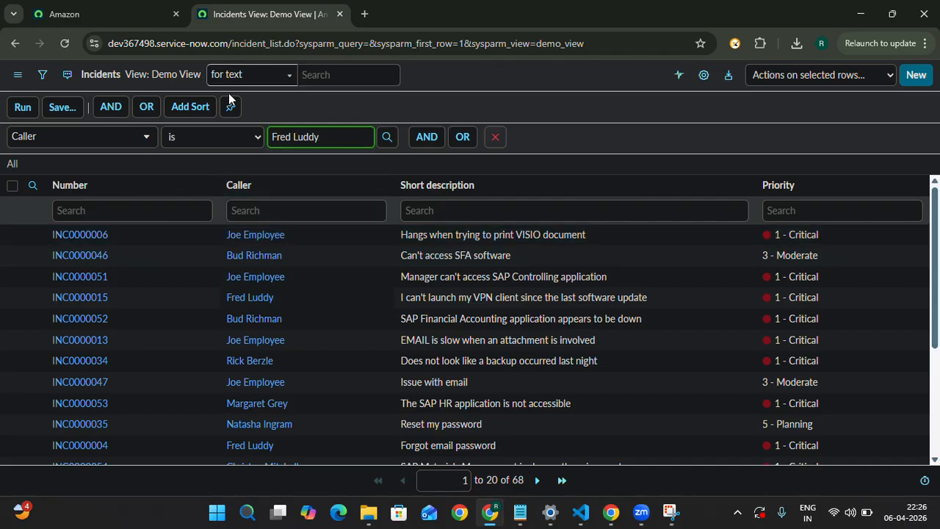
{"action": "left_click", "coordinate": [23, 107]}
- Highlight the last assignment line about the Demo View favourite in Notepad, and check which view the incident list uses
{"action": "key", "text": "alt+Tab"}
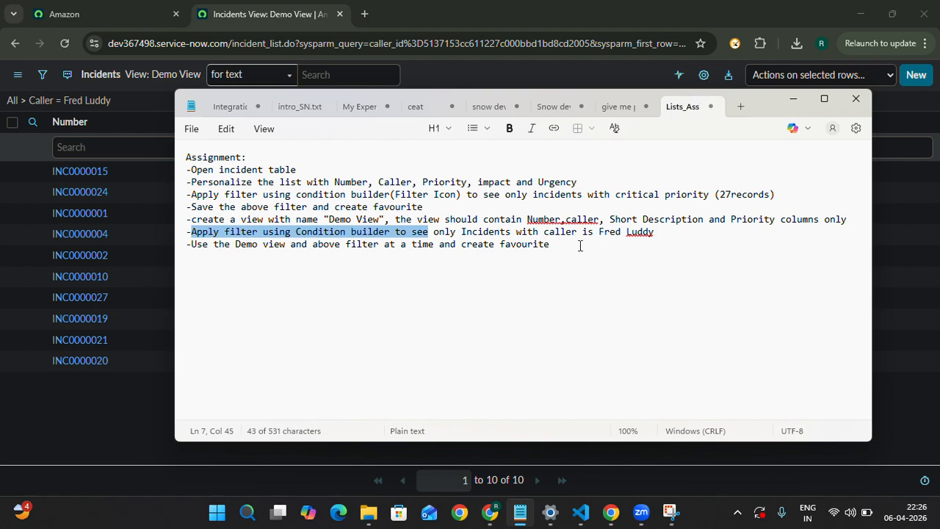
{"action": "left_click_drag", "start_coordinate": [580, 245], "coordinate": [180, 249]}
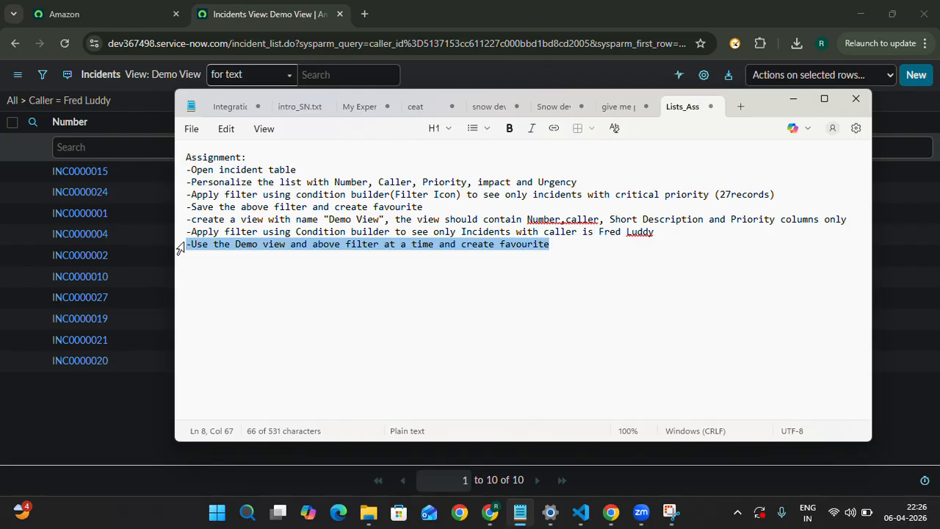
{"action": "left_click", "coordinate": [118, 378]}
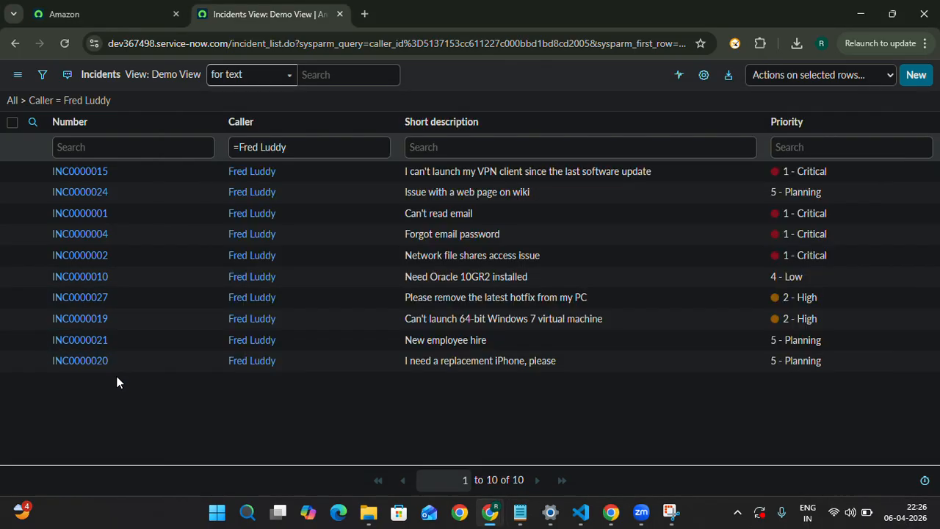
{"action": "left_click", "coordinate": [17, 74]}
{"action": "mouse_move", "coordinate": [71, 96]}
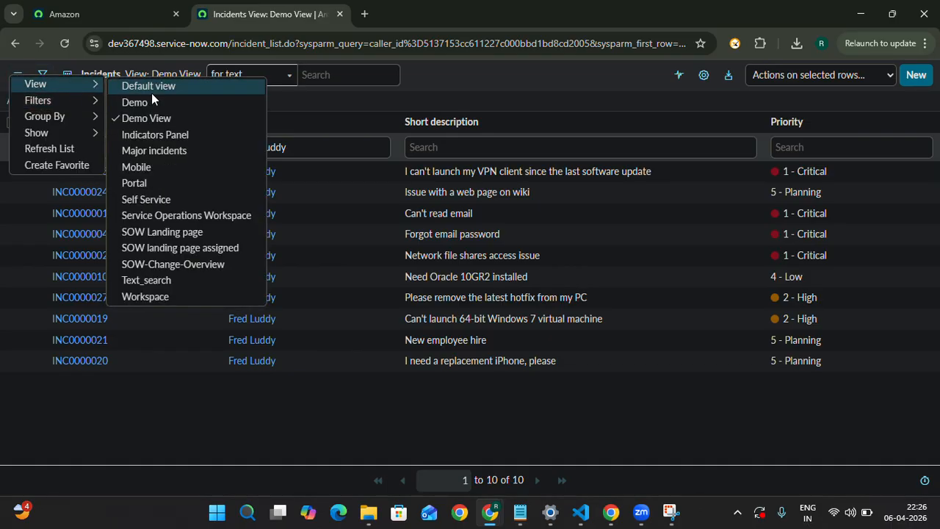
{"action": "key", "text": "alt+Tab"}
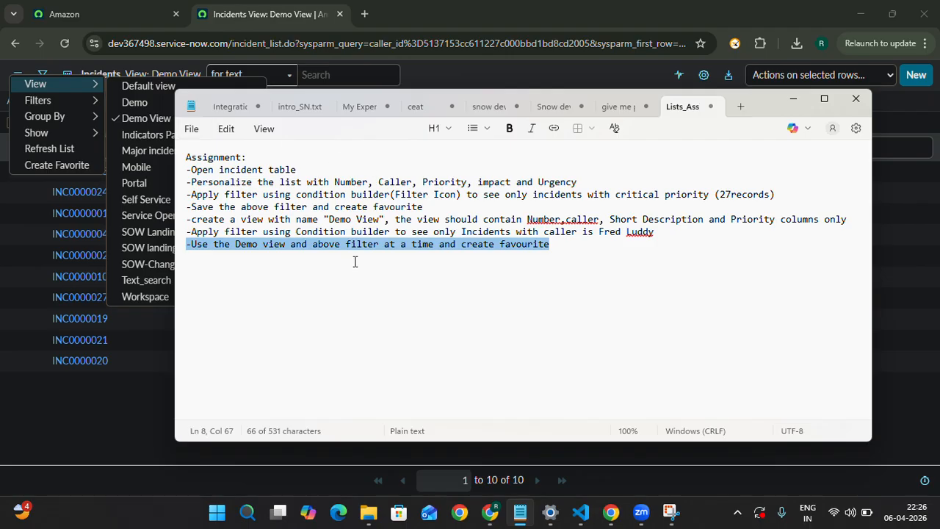
{"action": "key", "text": "alt+Tab"}
{"action": "left_click", "coordinate": [104, 401]}
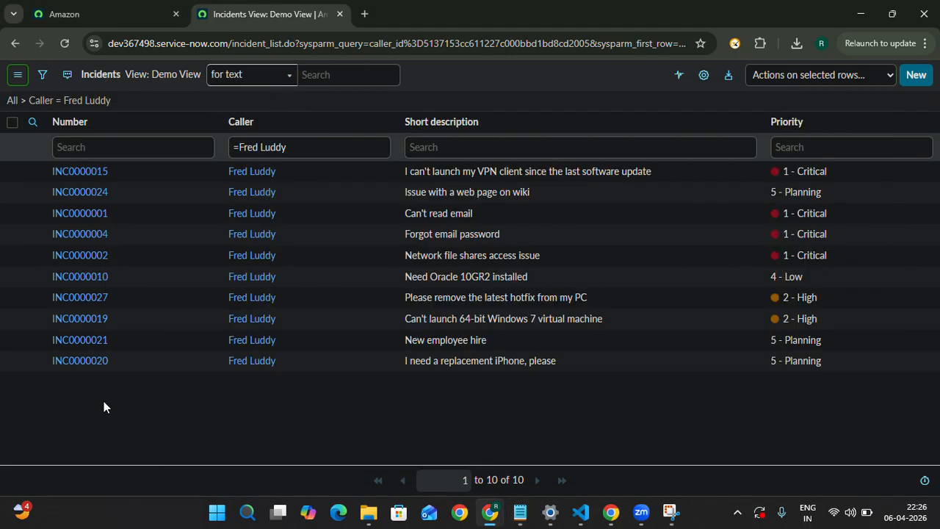
- Start a favorite for the caller-filtered Demo View list and name it ASSIGNMENT1-INC_TABLE
{"action": "left_click", "coordinate": [17, 74]}
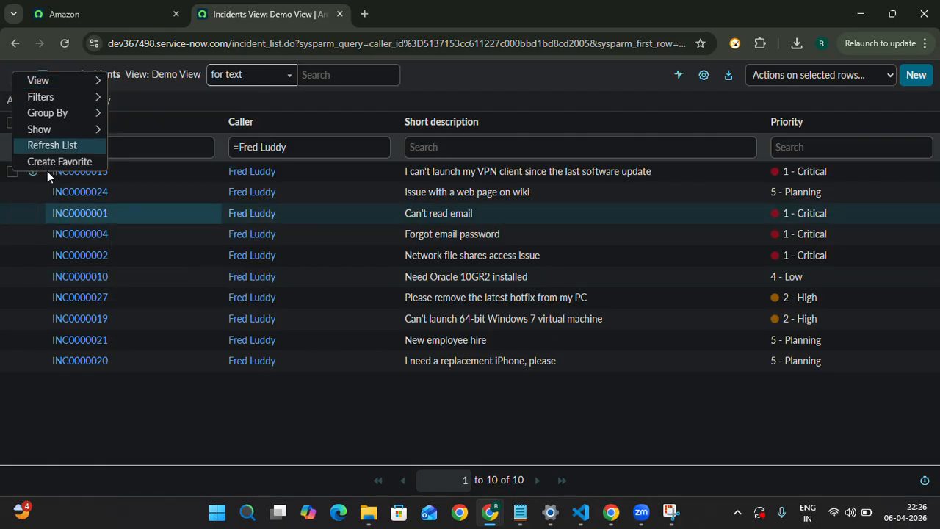
{"action": "left_click", "coordinate": [46, 163]}
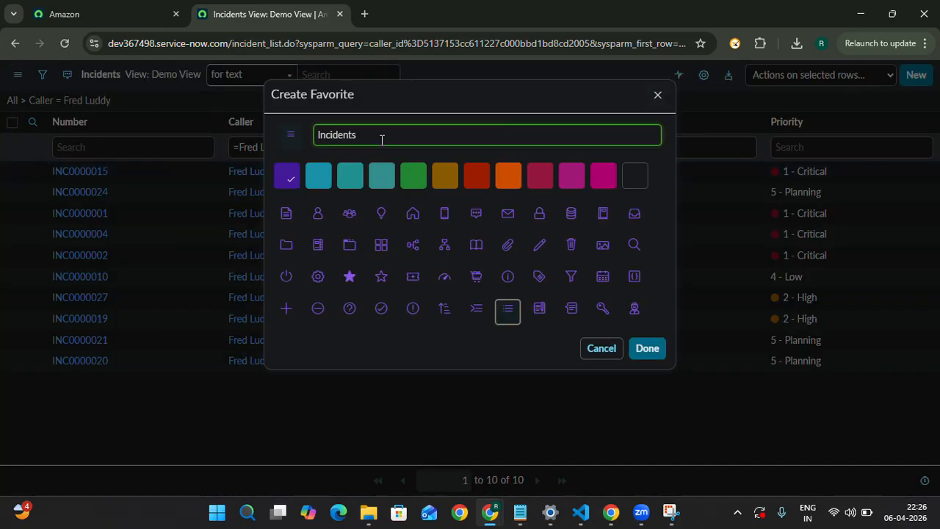
{"action": "double_click", "coordinate": [384, 137]}
{"action": "type", "text": "ASSIGNMENT"}
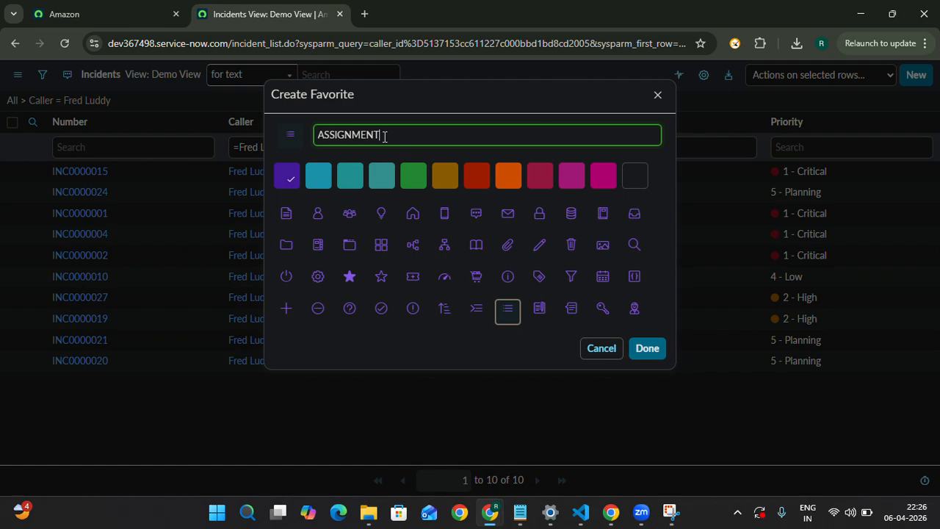
{"action": "type", "text": "1"}
{"action": "type", "text": "_FLITE"}
{"action": "type", "text": "R"}
{"action": "key", "text": "BackSpace"}
{"action": "key", "text": "BackSpace"}
{"action": "key", "text": "BackSpace"}
{"action": "key", "text": "BackSpace"}
{"action": "type", "text": "TAB"}
{"action": "key", "text": "BackSpace"}
{"action": "key", "text": "BackSpace"}
{"action": "key", "text": "BackSpace"}
{"action": "type", "text": "INCO"}
{"action": "key", "text": "BackSpace"}
{"action": "type", "text": "ID"}
{"action": "key", "text": "BackSpace"}
{"action": "key", "text": "BackSpace"}
{"action": "type", "text": "_TABLE"}
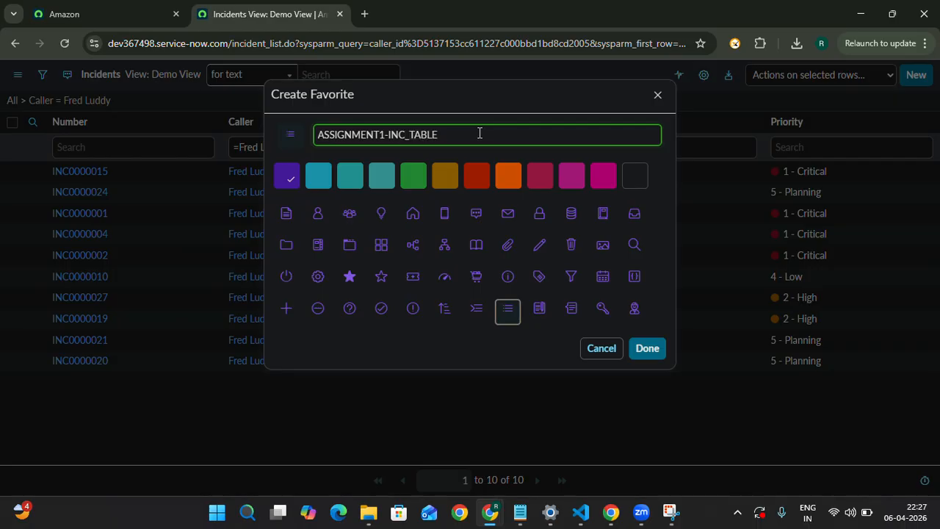
- Give the favorite the Burnt-orange colour and the pencil icon, and save it
{"action": "left_click", "coordinate": [508, 186]}
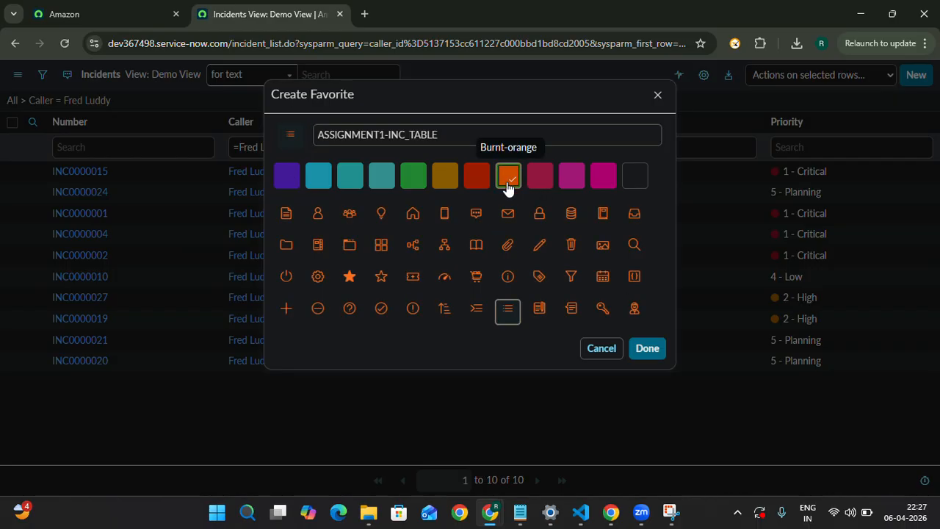
{"action": "left_click", "coordinate": [540, 249]}
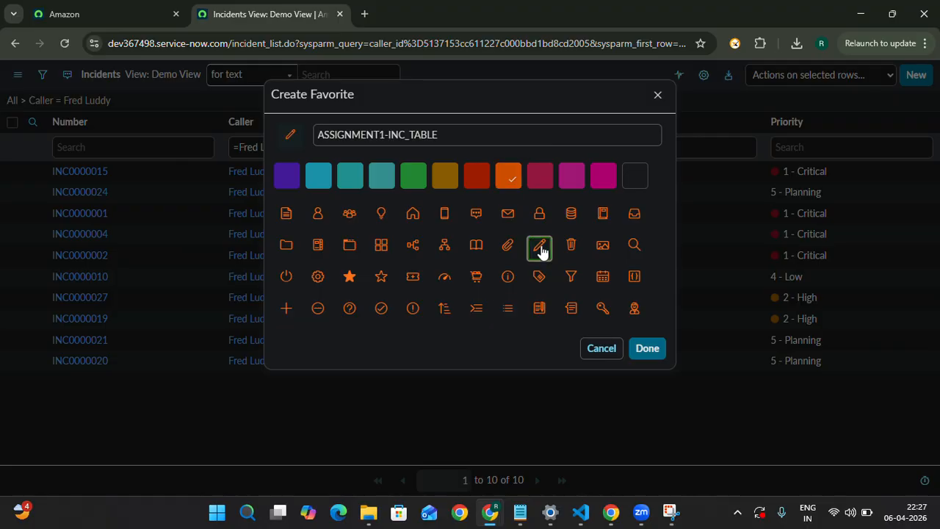
{"action": "left_click", "coordinate": [640, 351]}
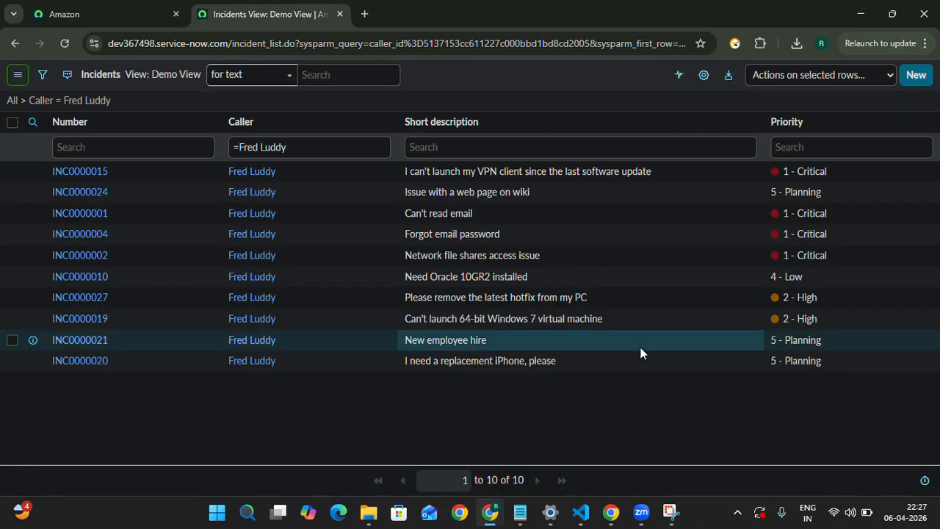
- Reload the ServiceNow home page in the other browser tab and open the ASSIGNMENT1-INC_TABLE favorite
{"action": "left_click", "coordinate": [88, 10]}
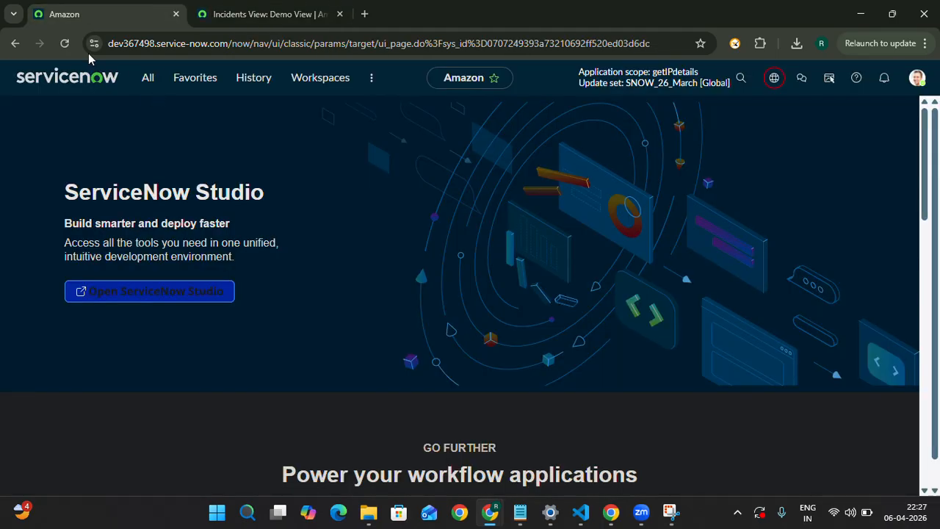
{"action": "left_click", "coordinate": [181, 77]}
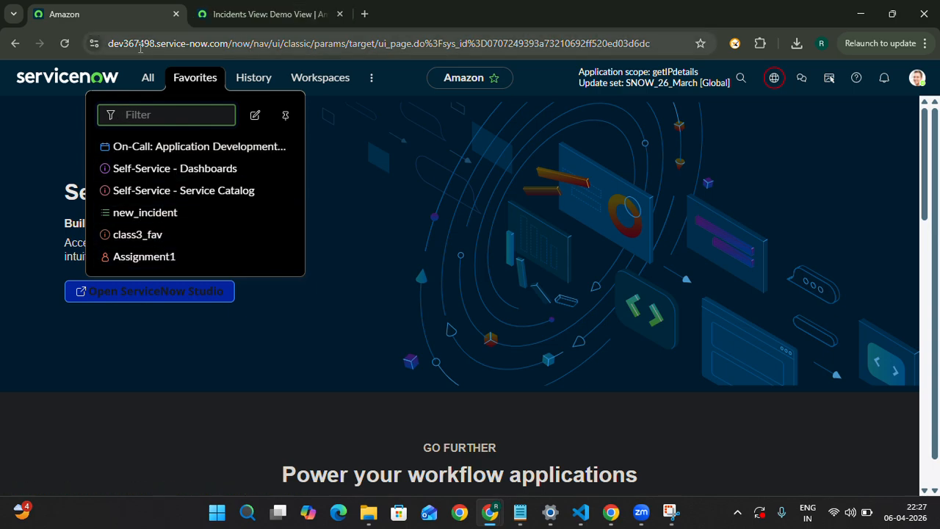
{"action": "left_click", "coordinate": [66, 45]}
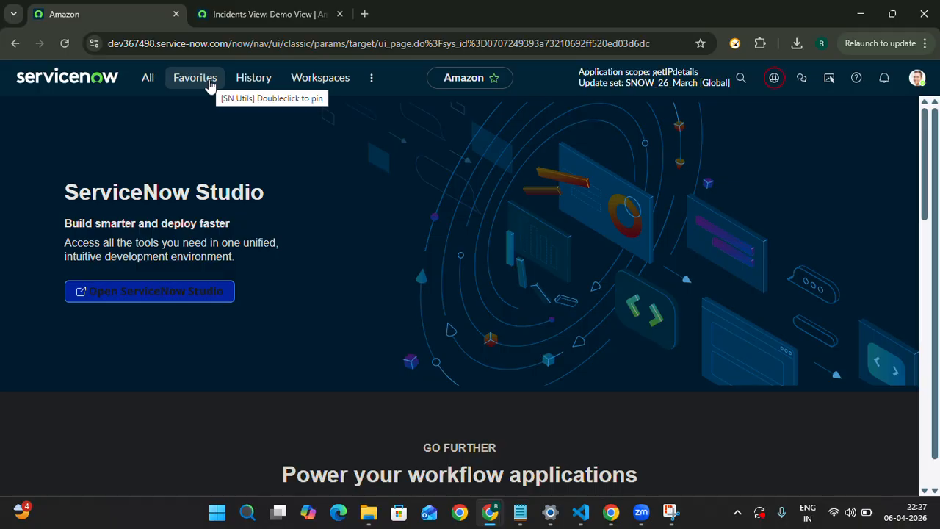
{"action": "left_click", "coordinate": [210, 85]}
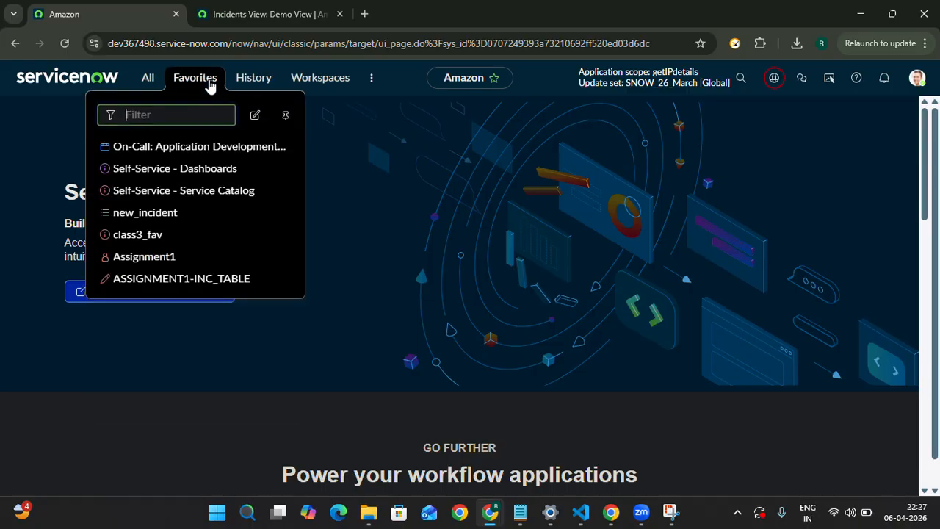
{"action": "left_click", "coordinate": [213, 279]}
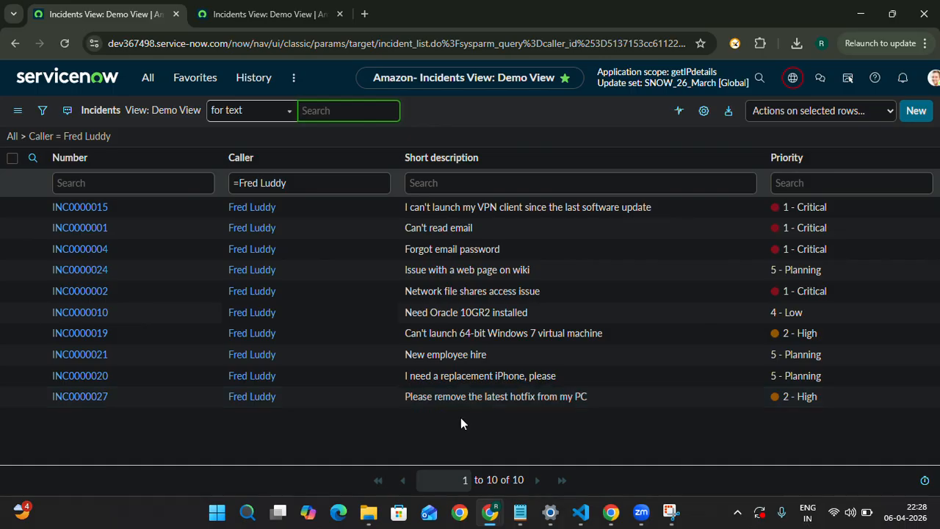
- Switch to Notepad and append "- 10 RECORDS" to the last assignment line
{"action": "key", "text": "alt+Tab"}
{"action": "left_click", "coordinate": [610, 243]}
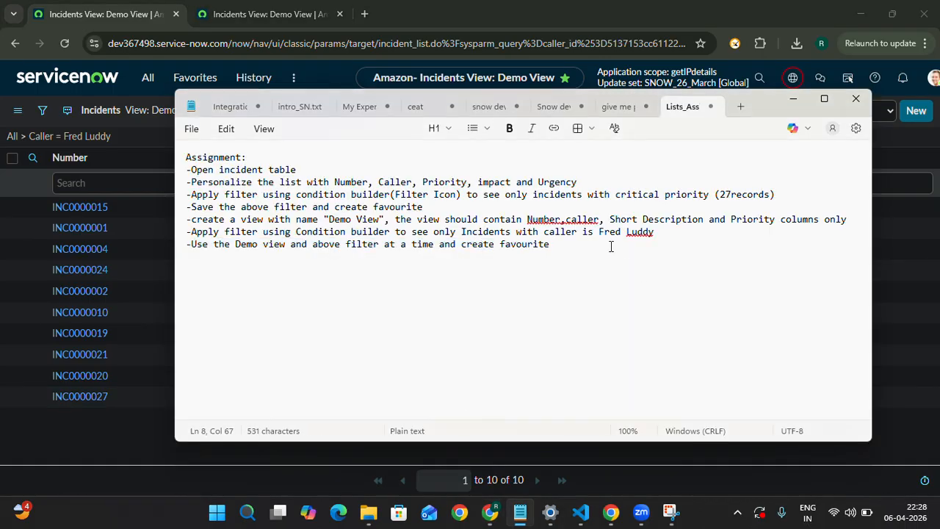
{"action": "type", "text": "- 10 RECORDS"}
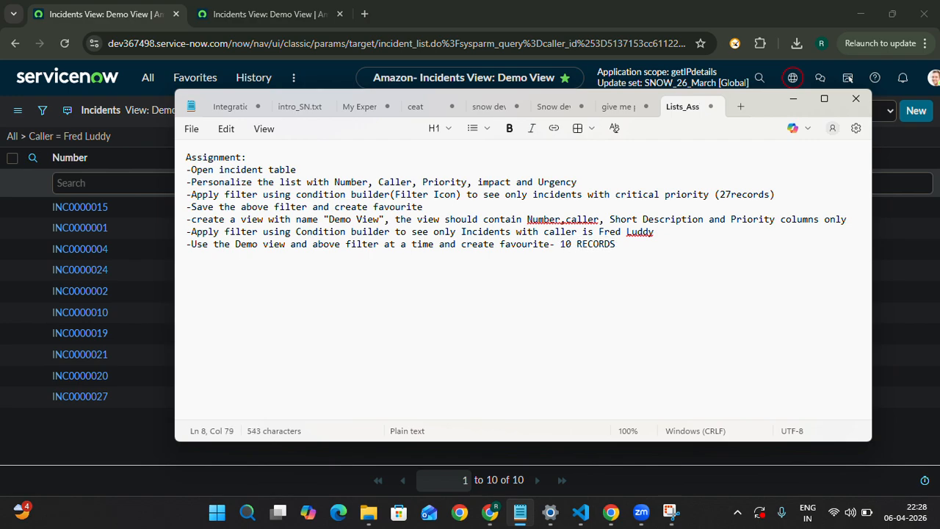